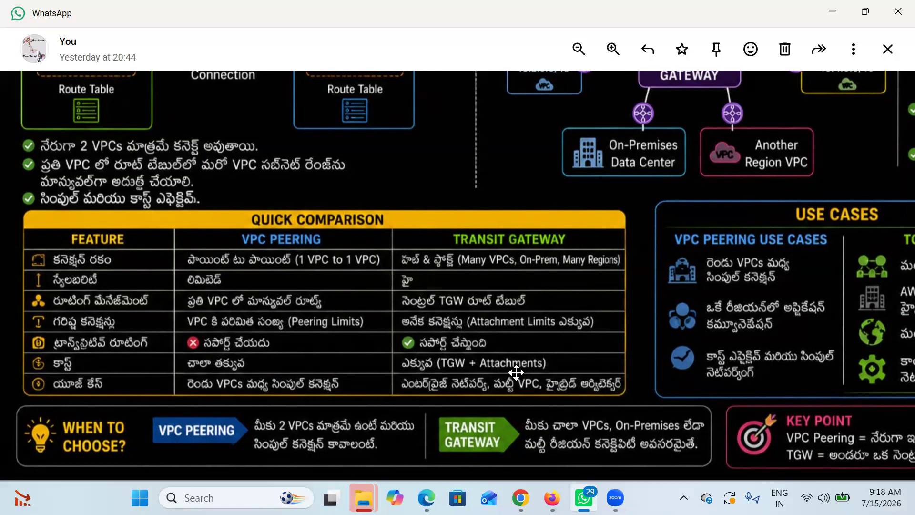
Examine the VPC Peering vs Transit Gateway infographic in the group chat, covering the quick comparison table, use cases and architecture diagrams
{"action": "left_click_drag", "start_coordinate": [502, 363], "coordinate": [466, 353]}
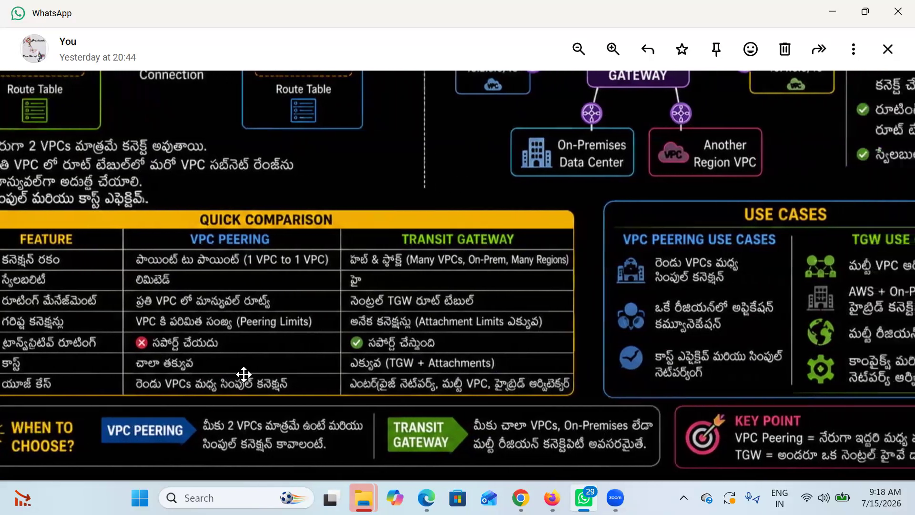
{"action": "left_click_drag", "start_coordinate": [224, 370], "coordinate": [303, 359]}
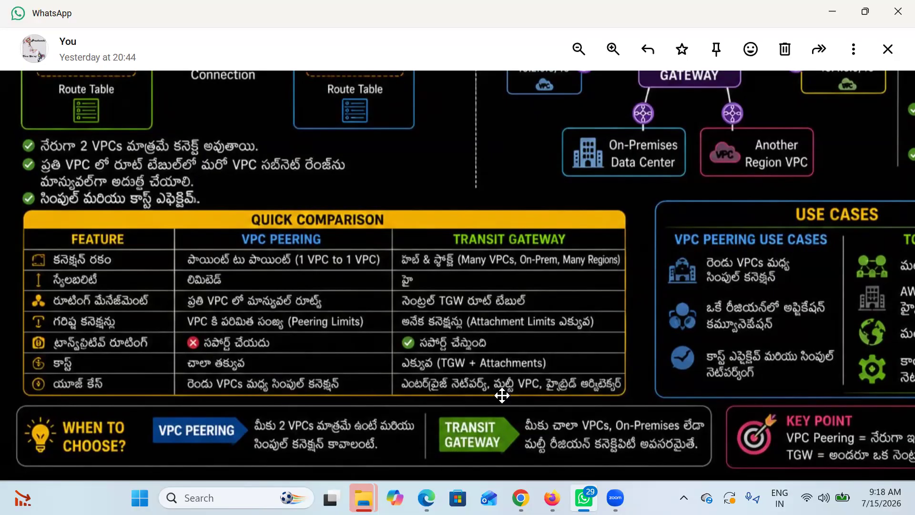
{"action": "key", "text": "Escape"}
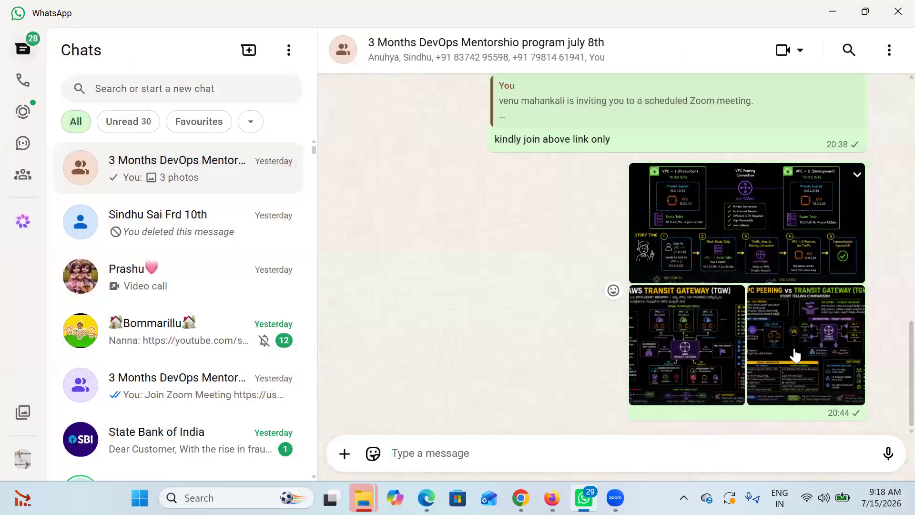
{"action": "left_click", "coordinate": [789, 354]}
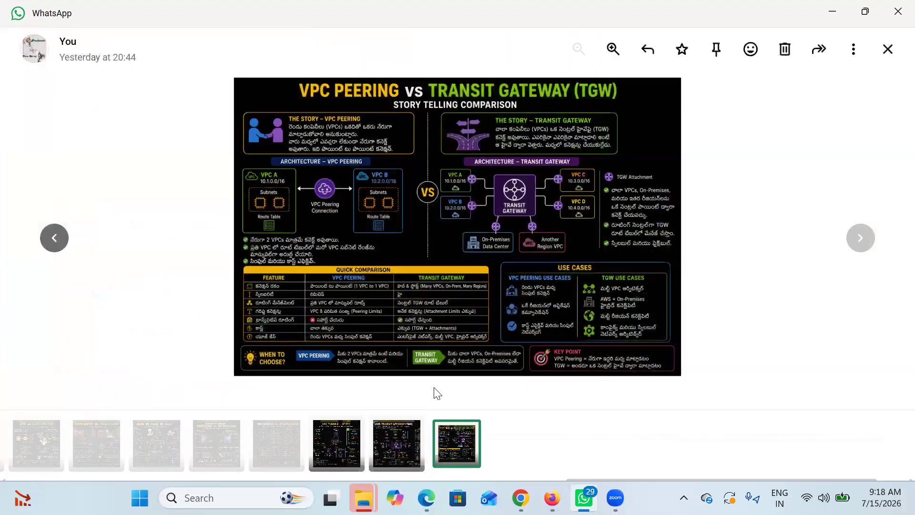
{"action": "left_click", "coordinate": [405, 311]}
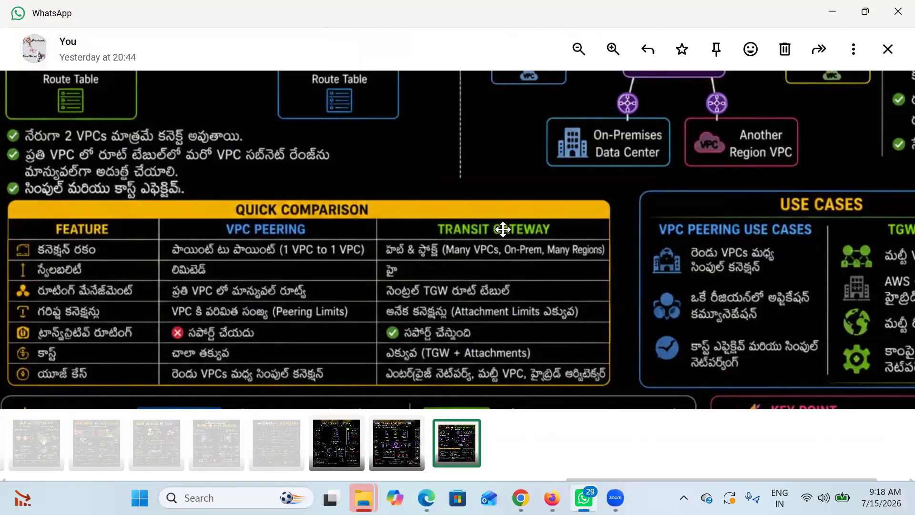
{"action": "left_click_drag", "start_coordinate": [629, 309], "coordinate": [332, 317]}
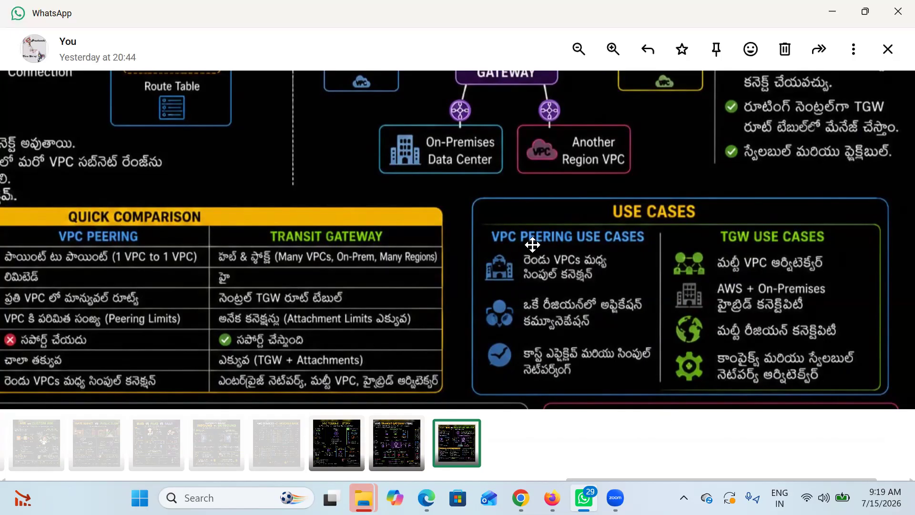
{"action": "left_click_drag", "start_coordinate": [525, 249], "coordinate": [544, 310]}
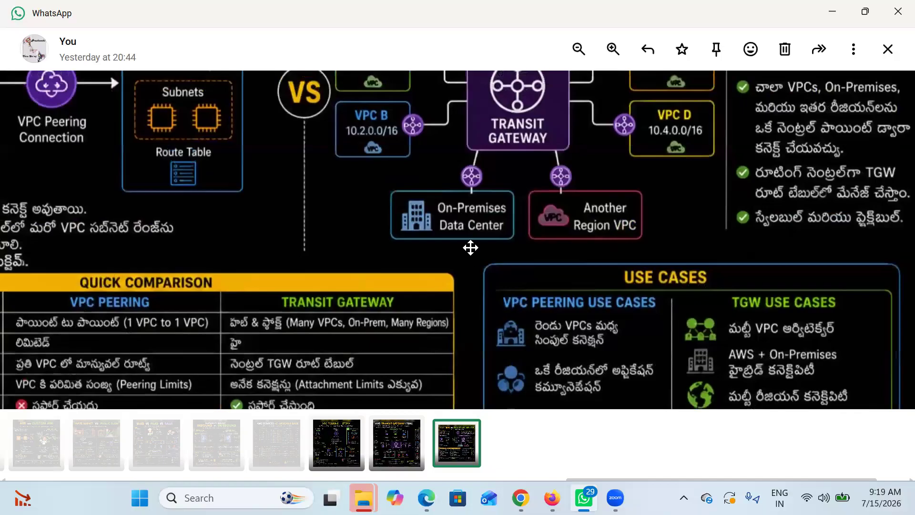
{"action": "left_click_drag", "start_coordinate": [458, 149], "coordinate": [405, 271]}
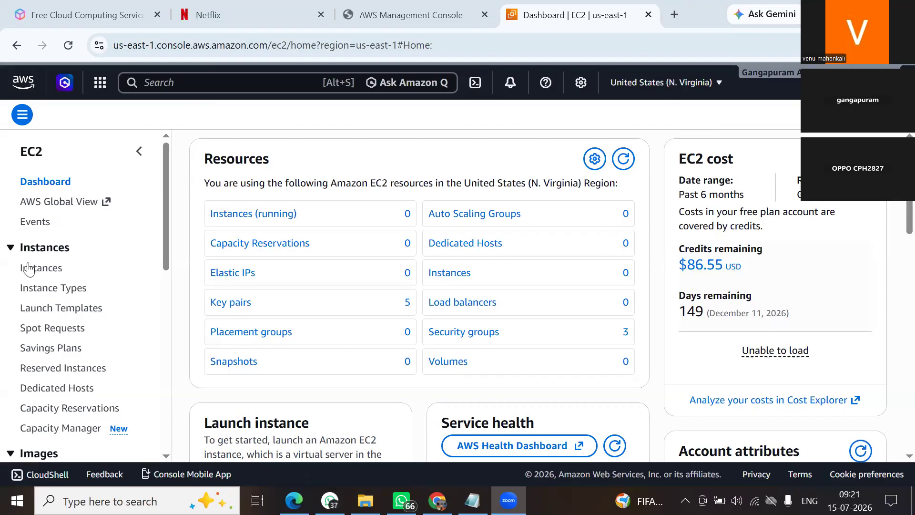
Switch to the AWS console in the browser, open the VPC service and start creating a new VPC
{"action": "left_click", "coordinate": [150, 82]}
{"action": "type", "text": "vpc"}
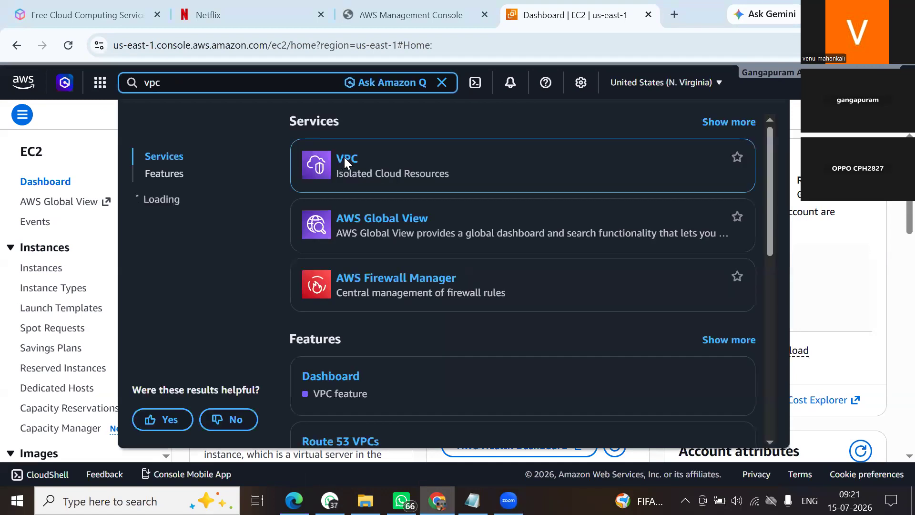
{"action": "left_click", "coordinate": [345, 159]}
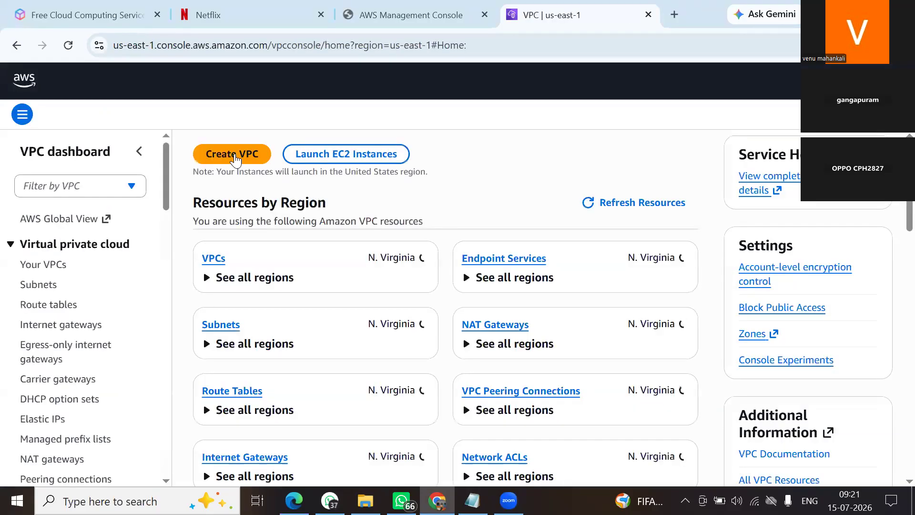
{"action": "left_click", "coordinate": [234, 155]}
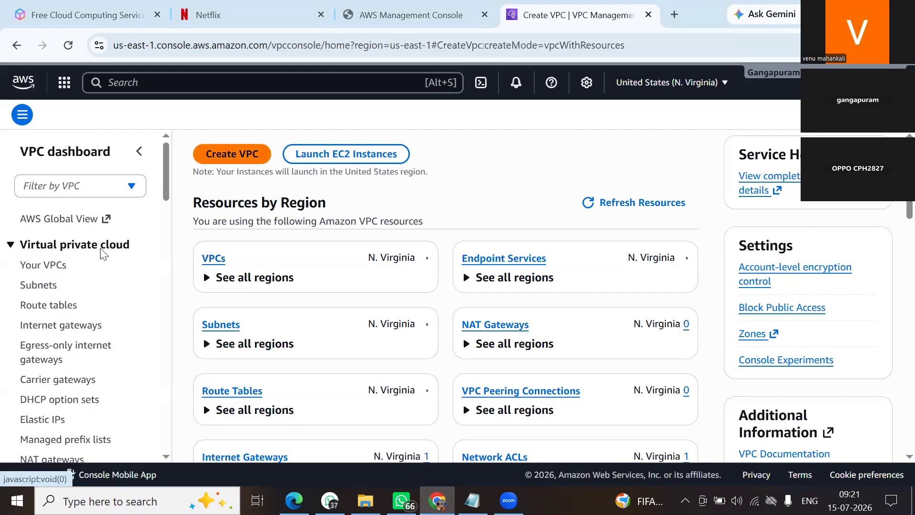
Choose to create the VPC only, without other networking resources, and give it the name tag prod
{"action": "scroll", "coordinate": [64, 271], "scroll_direction": "down", "scroll_amount": 1}
{"action": "scroll", "coordinate": [63, 275], "scroll_direction": "up", "scroll_amount": 1}
{"action": "left_click", "coordinate": [61, 274]}
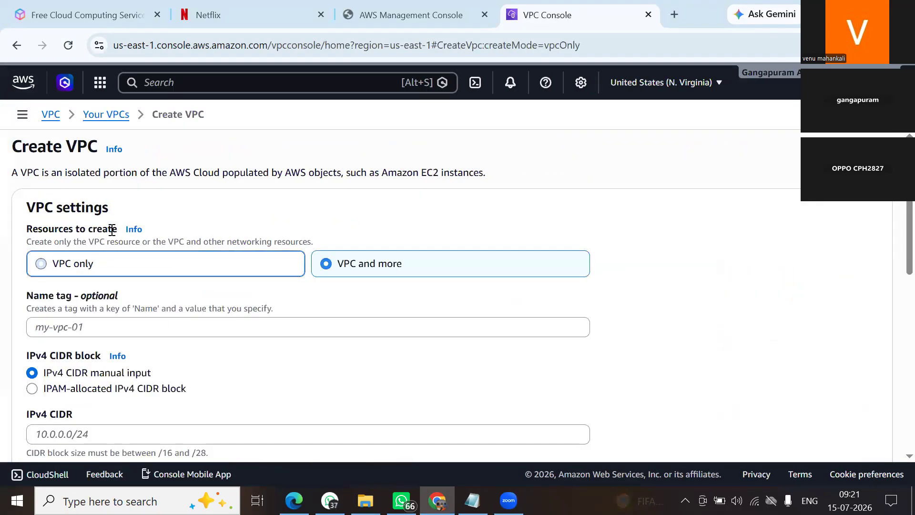
{"action": "scroll", "coordinate": [112, 230], "scroll_direction": "down", "scroll_amount": 3}
{"action": "left_click", "coordinate": [112, 230]}
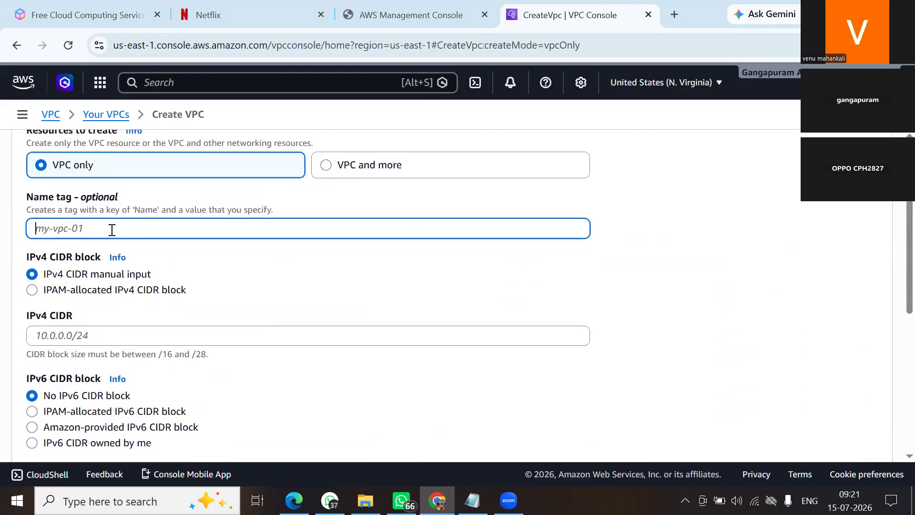
{"action": "type", "text": "prod"}
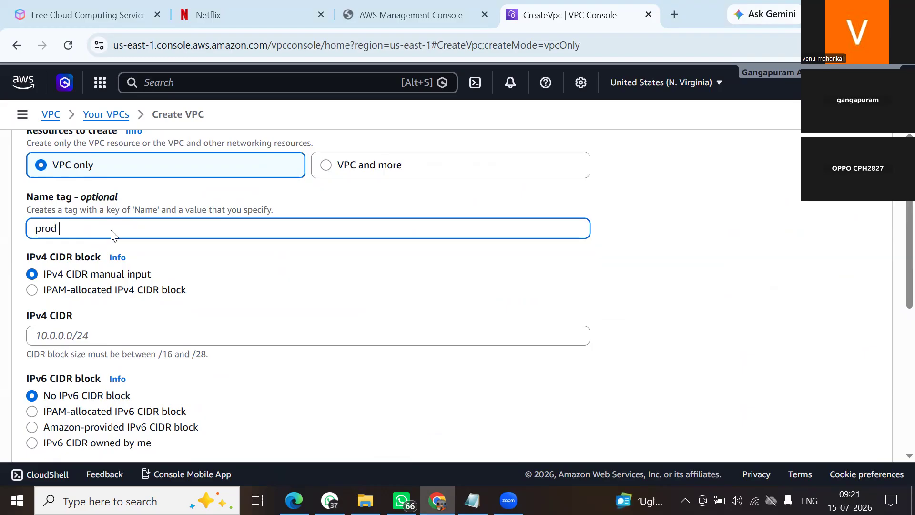
Set the IPv4 CIDR of the prod VPC to 10.1.0.0/16 and create the VPC, keeping the remaining options at their defaults
{"action": "scroll", "coordinate": [73, 245], "scroll_direction": "down", "scroll_amount": 2}
{"action": "left_click", "coordinate": [72, 244]}
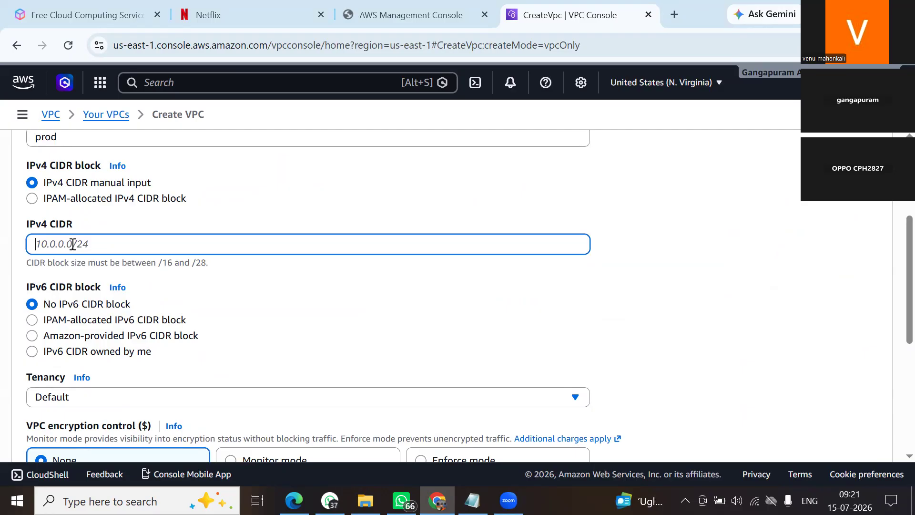
{"action": "type", "text": "10.1.0.0/16"}
{"action": "scroll", "coordinate": [72, 246], "scroll_direction": "down", "scroll_amount": 2}
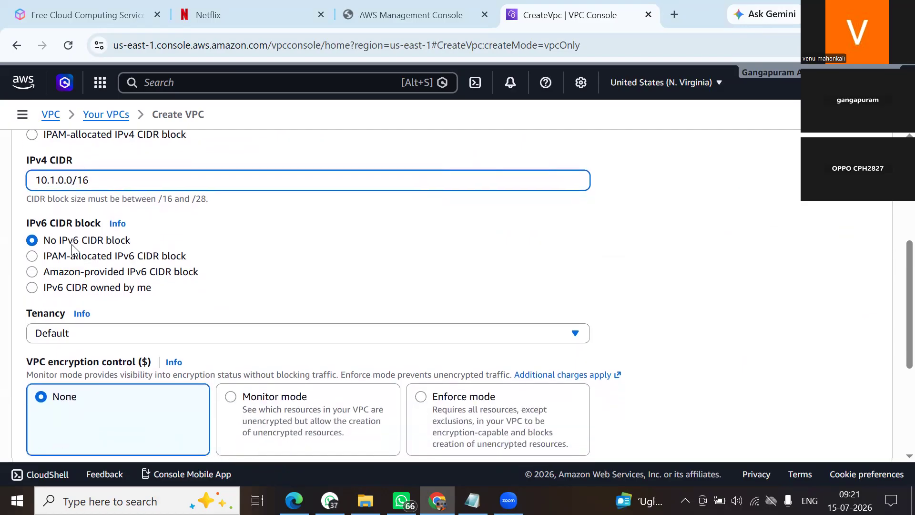
{"action": "scroll", "coordinate": [73, 249], "scroll_direction": "down", "scroll_amount": 2}
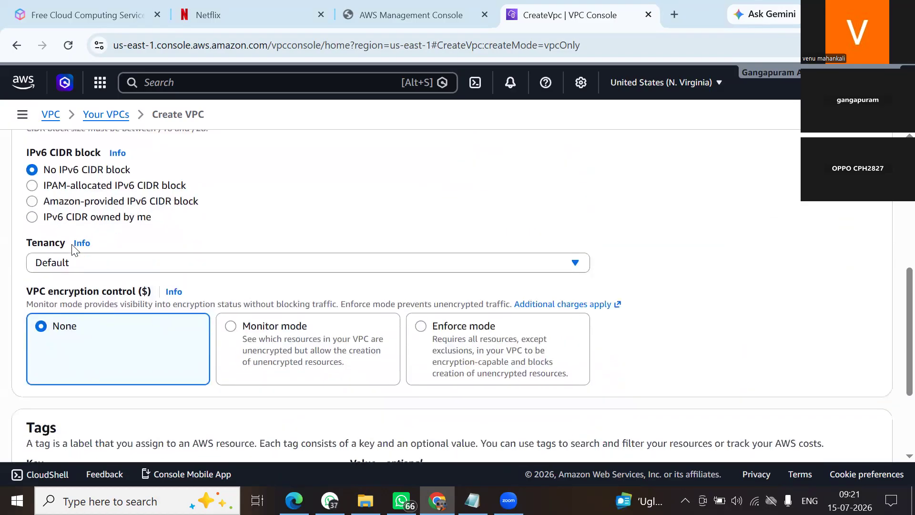
{"action": "scroll", "coordinate": [72, 246], "scroll_direction": "up", "scroll_amount": 3}
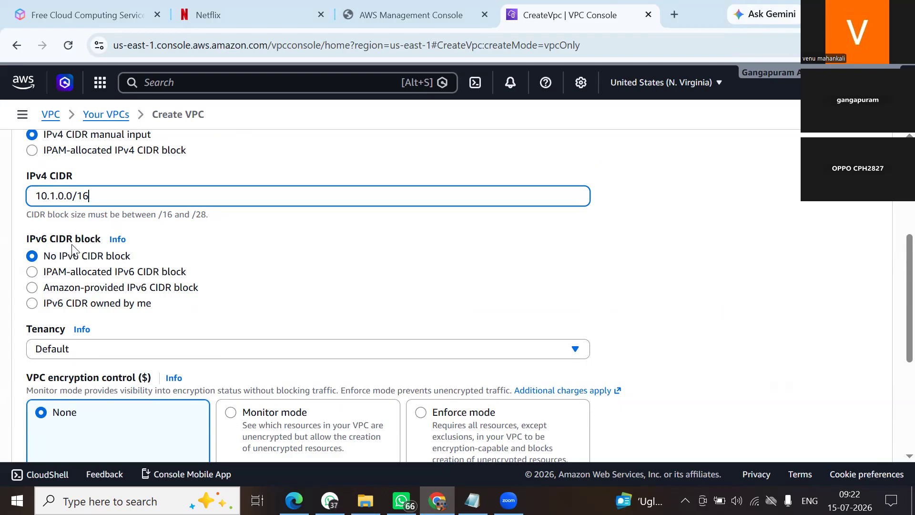
{"action": "scroll", "coordinate": [73, 246], "scroll_direction": "down", "scroll_amount": 3}
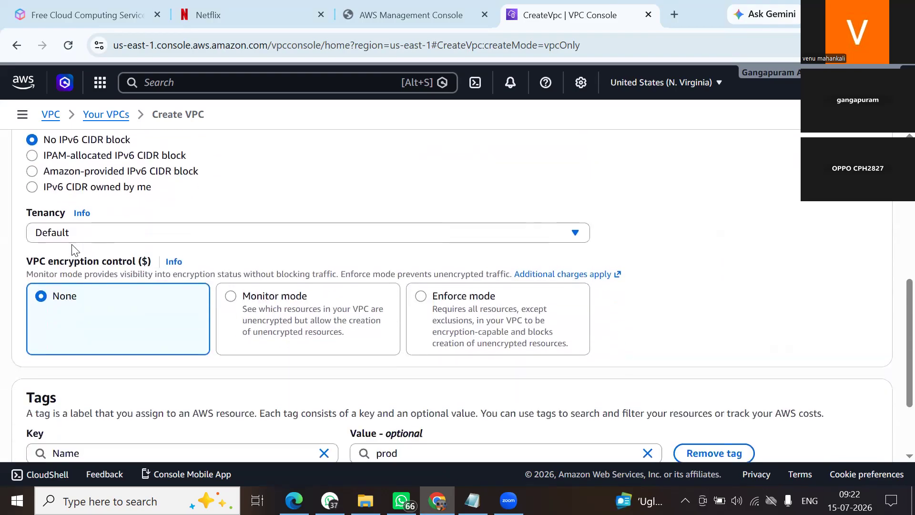
{"action": "scroll", "coordinate": [465, 331], "scroll_direction": "down", "scroll_amount": 2}
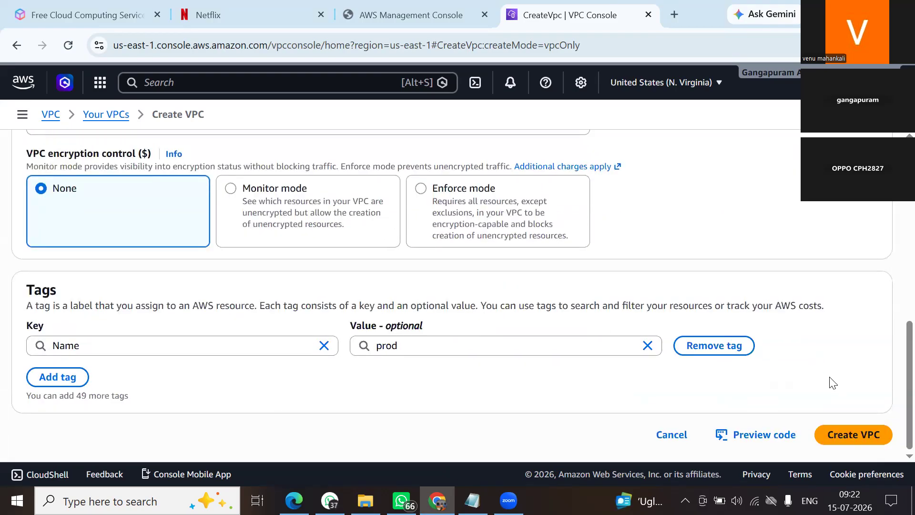
{"action": "left_click", "coordinate": [842, 433]}
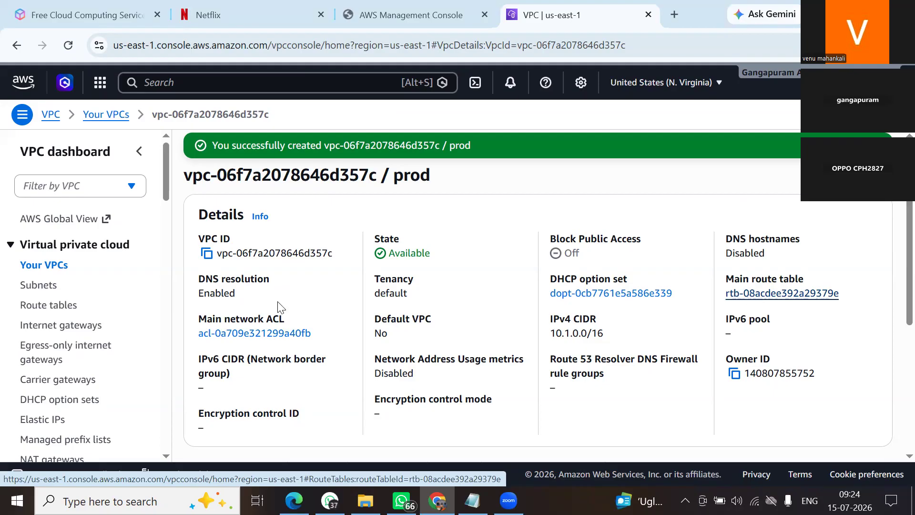
Start creating a subnet and select the prod VPC (10.1.0.0/16) for it
{"action": "left_click", "coordinate": [24, 287]}
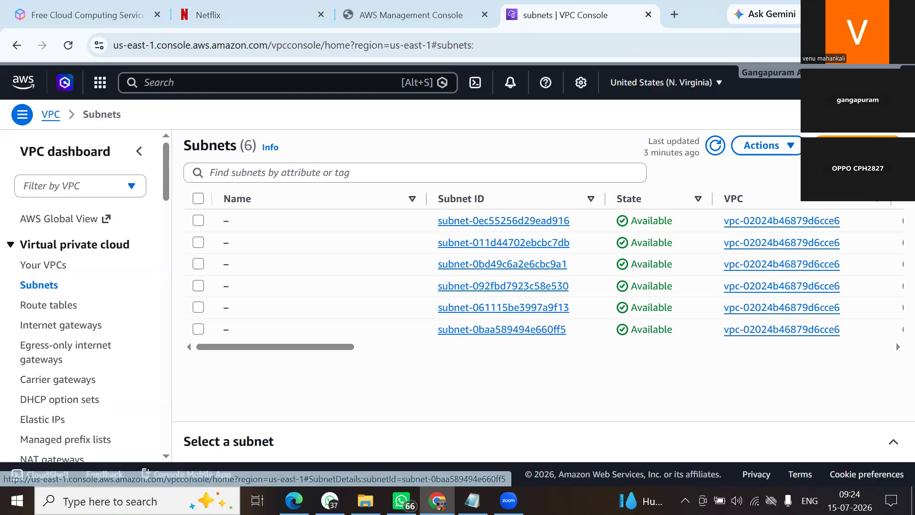
{"action": "left_click", "coordinate": [137, 243]}
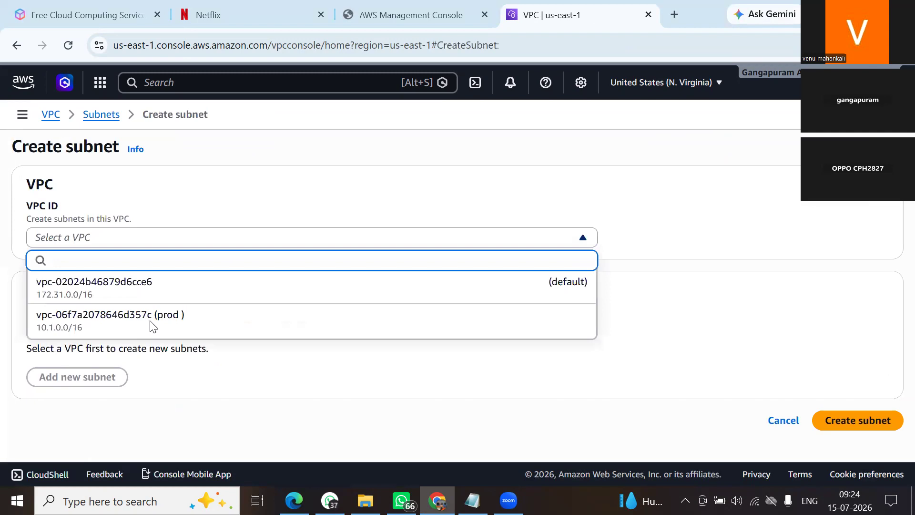
{"action": "left_click", "coordinate": [151, 320]}
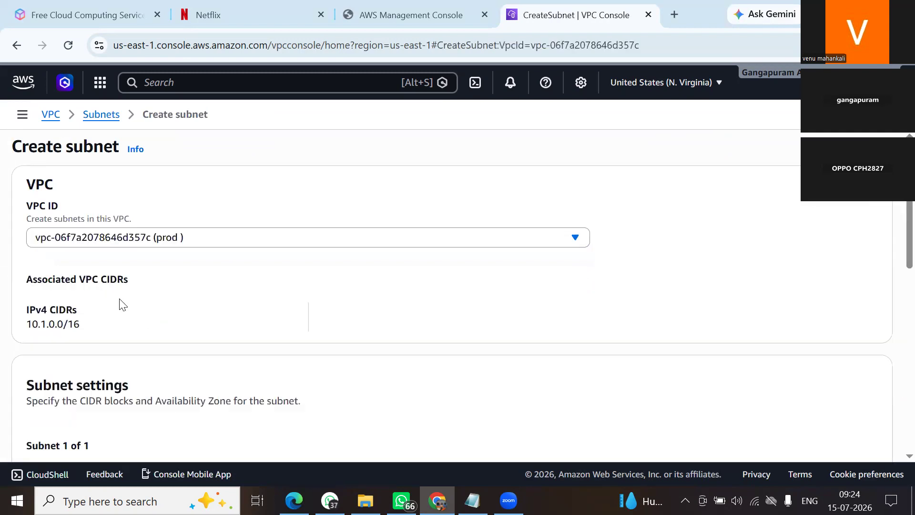
Name the subnet prodsub and place it in availability zone use1-az1 (us-east-1a)
{"action": "scroll", "coordinate": [124, 286], "scroll_direction": "down", "scroll_amount": 6}
{"action": "left_click", "coordinate": [132, 263]}
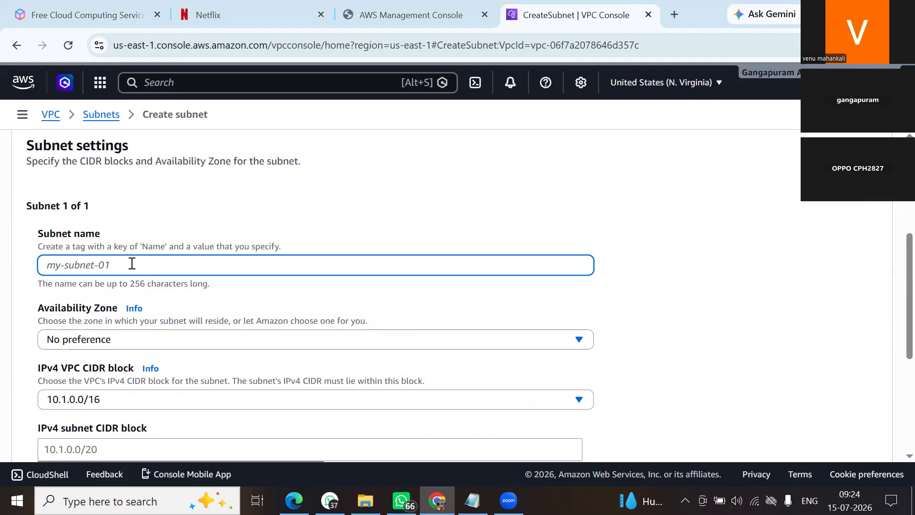
{"action": "type", "text": "prodsub"}
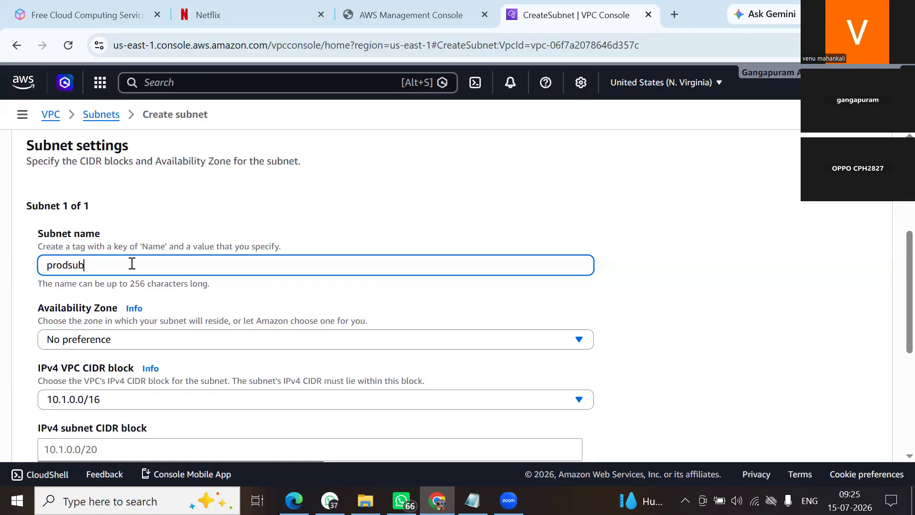
{"action": "left_click", "coordinate": [117, 348]}
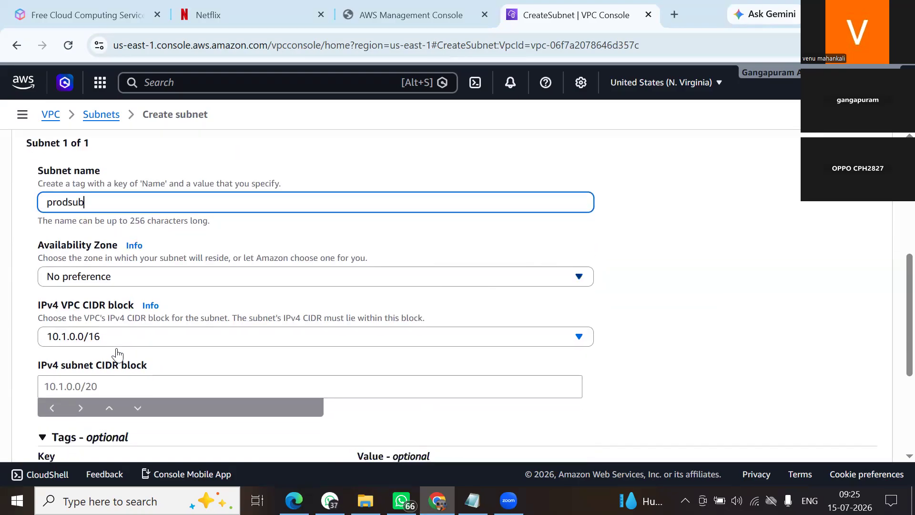
{"action": "left_click", "coordinate": [110, 344]}
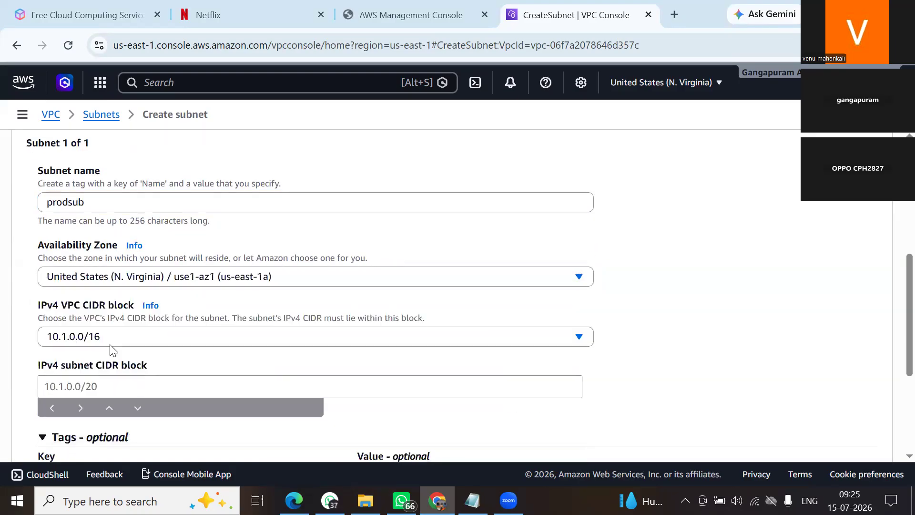
Set the IPv4 subnet CIDR block of prodsub to 10.1.0.0/24
{"action": "scroll", "coordinate": [110, 344], "scroll_direction": "down", "scroll_amount": 1}
{"action": "left_click", "coordinate": [110, 344]}
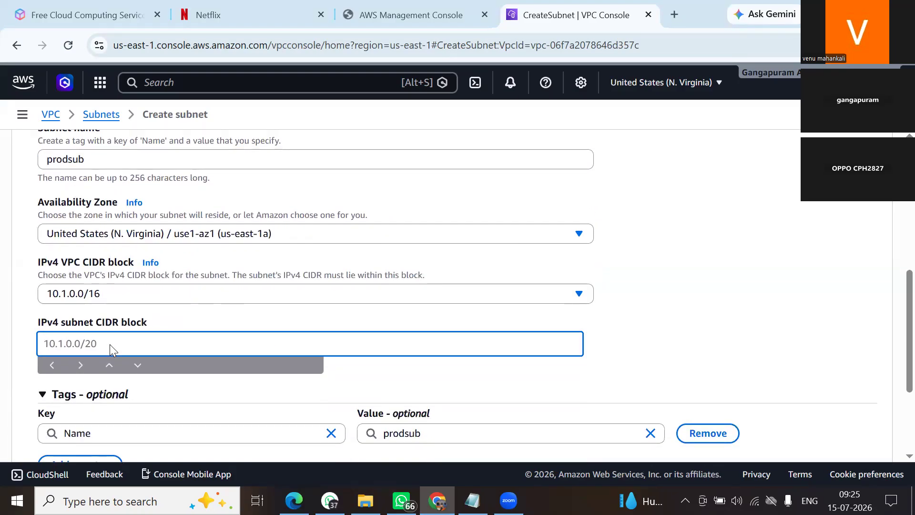
{"action": "type", "text": "10."}
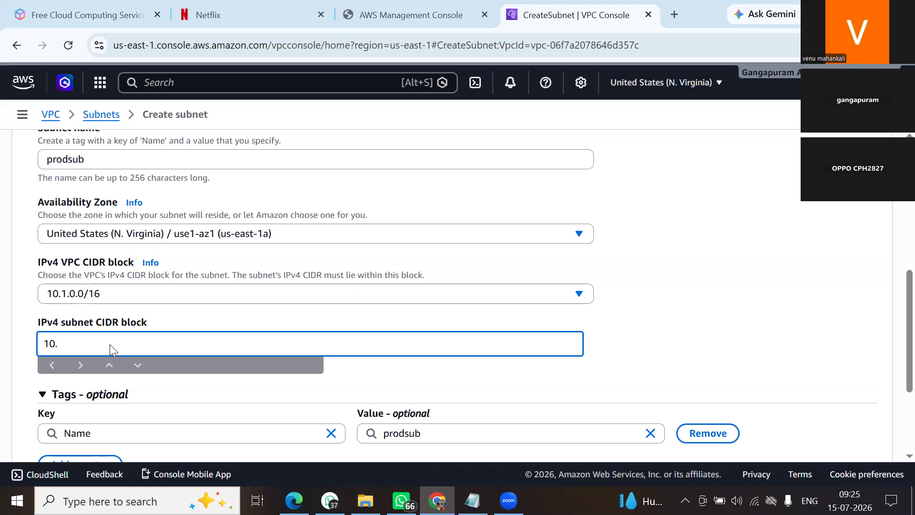
{"action": "type", "text": "1.0.0"}
{"action": "type", "text": "/24"}
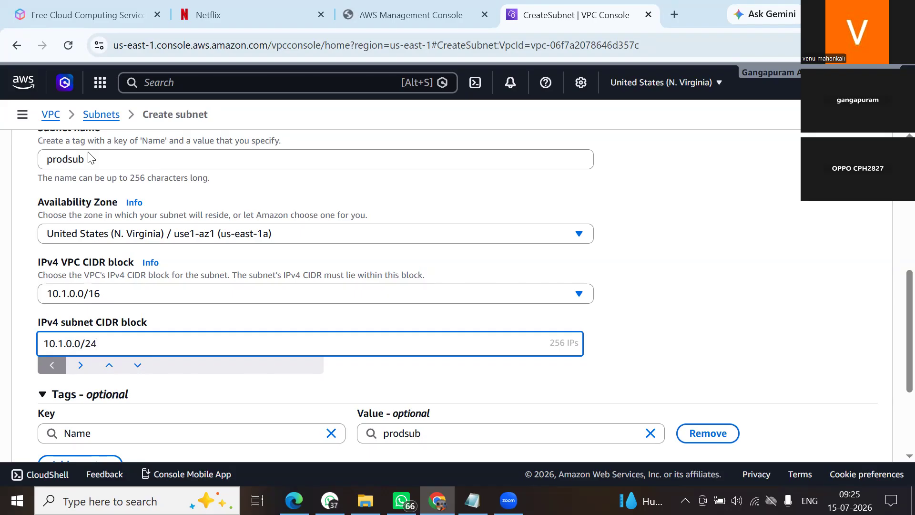
Review the availability zones offered for the prodsub subnet and keep use1-az1 (us-east-1a) selected
{"action": "scroll", "coordinate": [90, 157], "scroll_direction": "up", "scroll_amount": 4}
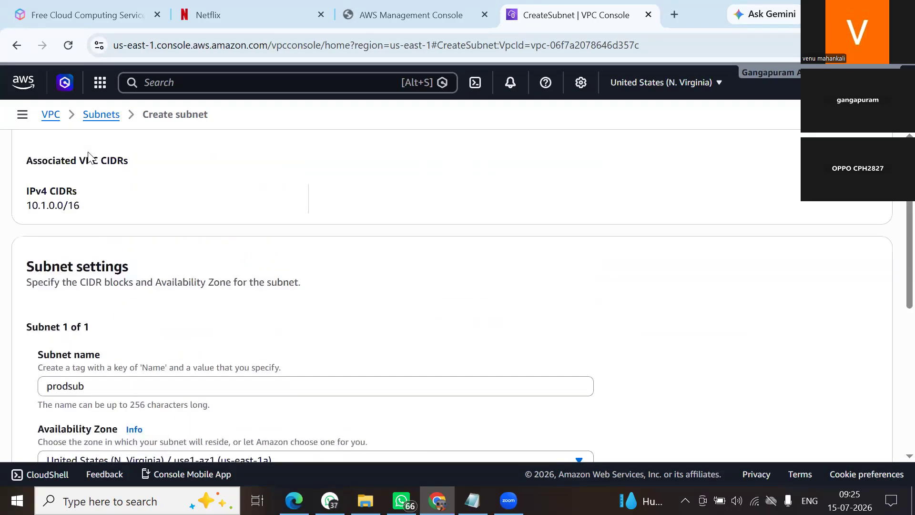
{"action": "scroll", "coordinate": [122, 319], "scroll_direction": "down", "scroll_amount": 2}
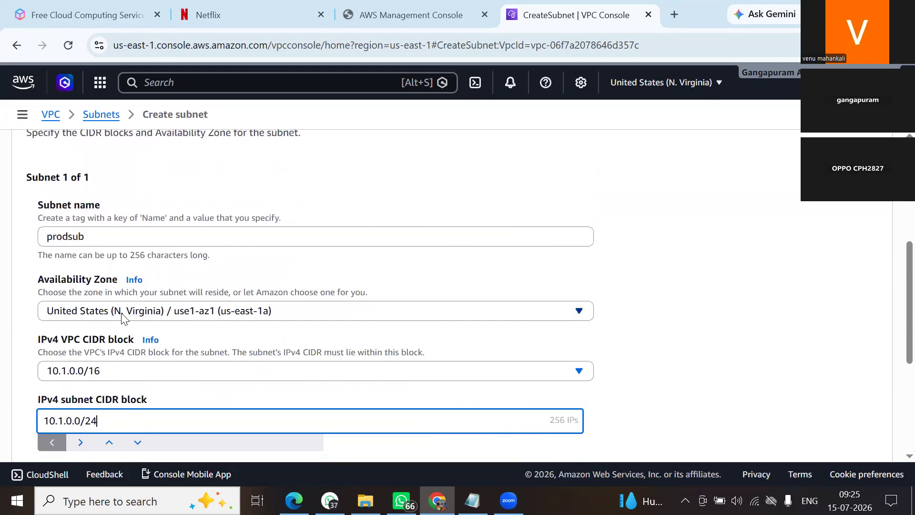
{"action": "left_click", "coordinate": [122, 318]}
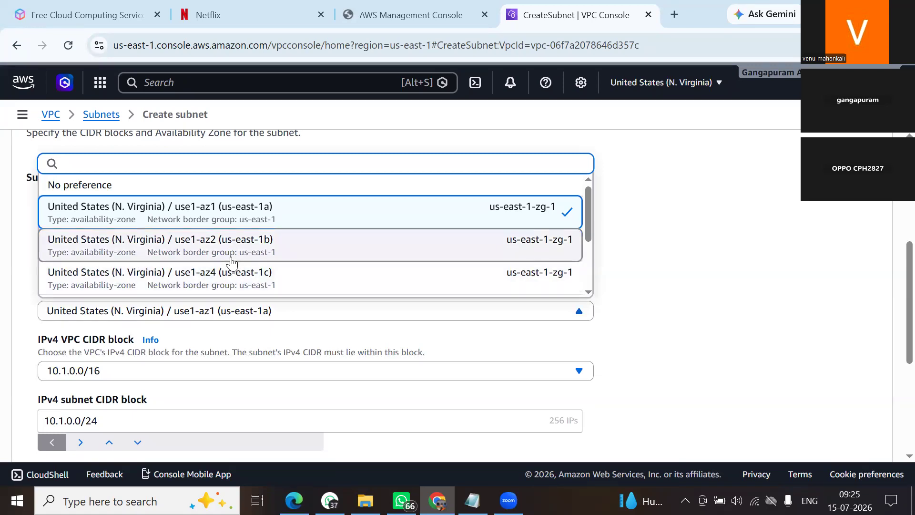
{"action": "scroll", "coordinate": [232, 262], "scroll_direction": "down", "scroll_amount": 3}
{"action": "scroll", "coordinate": [232, 263], "scroll_direction": "down", "scroll_amount": 1}
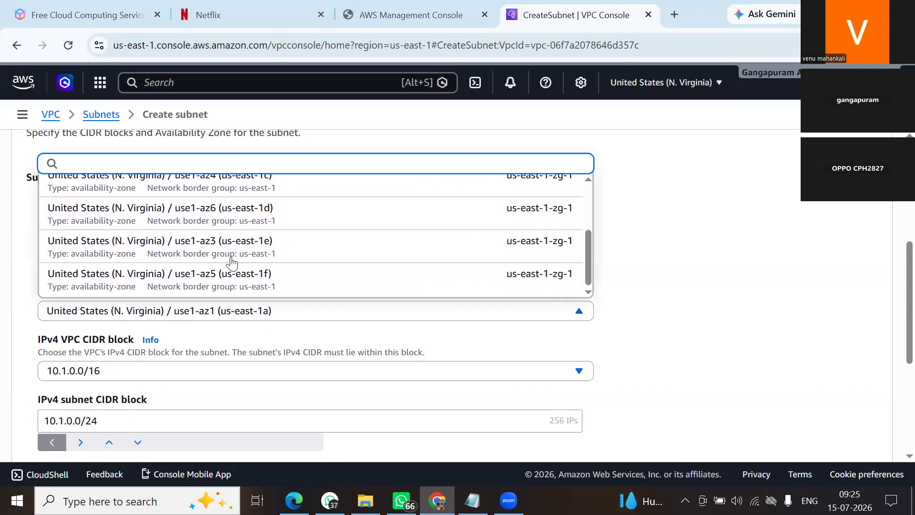
{"action": "scroll", "coordinate": [233, 262], "scroll_direction": "up", "scroll_amount": 5}
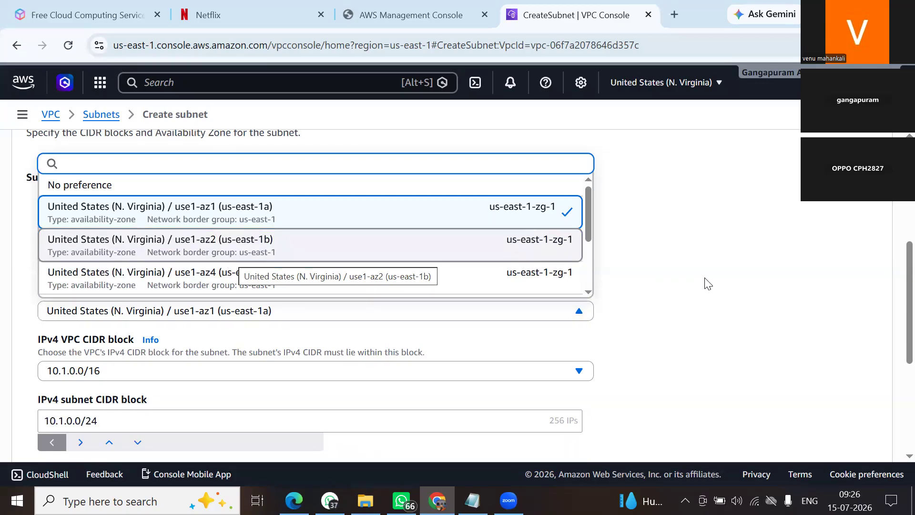
{"action": "left_click", "coordinate": [435, 230]}
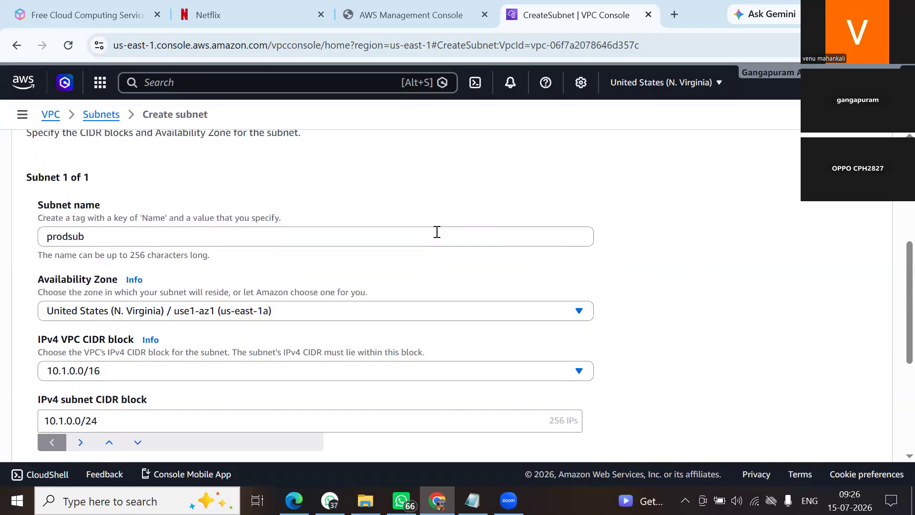
Change the IPv4 subnet CIDR block of prodsub to 10.1.1.0/24 and create the subnet
{"action": "scroll", "coordinate": [437, 232], "scroll_direction": "down", "scroll_amount": 4}
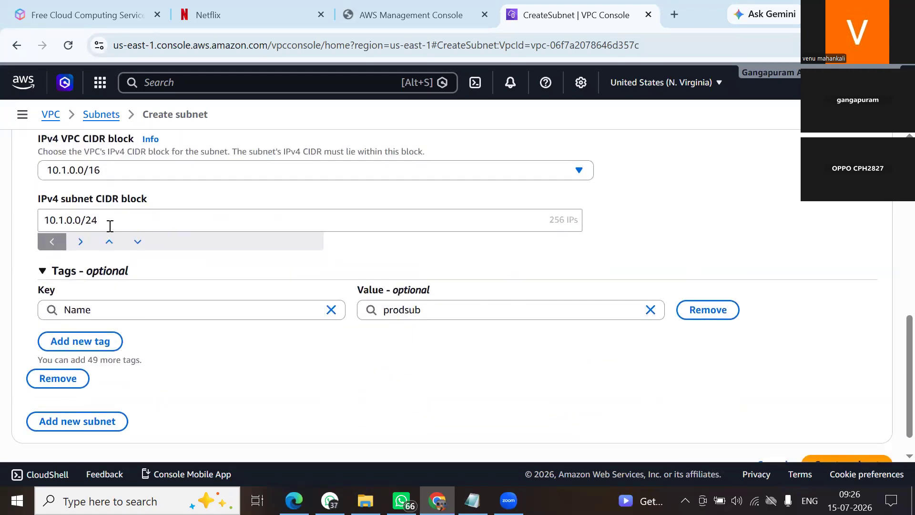
{"action": "left_click", "coordinate": [83, 217]}
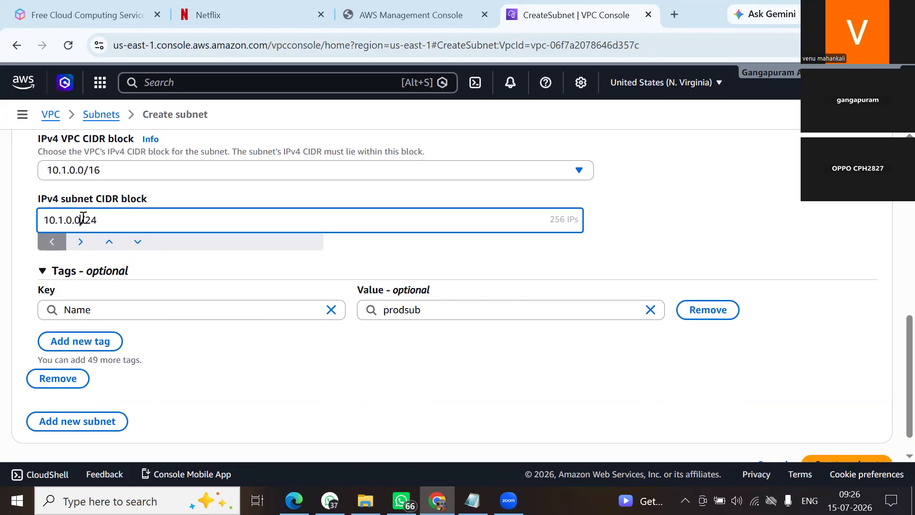
{"action": "key", "text": "BackSpace"}
{"action": "key", "text": "BackSpace"}
{"action": "key", "text": "BackSpace"}
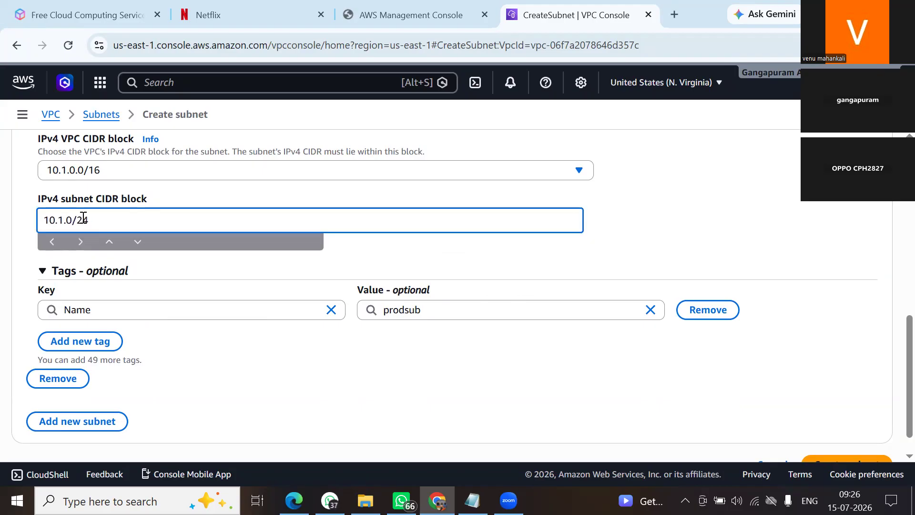
{"action": "type", "text": "1.0"}
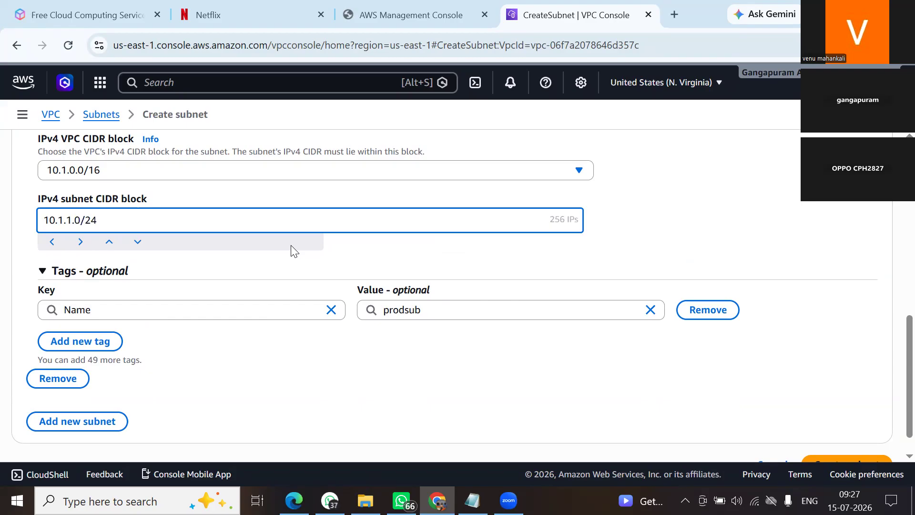
{"action": "scroll", "coordinate": [880, 440], "scroll_direction": "down", "scroll_amount": 1}
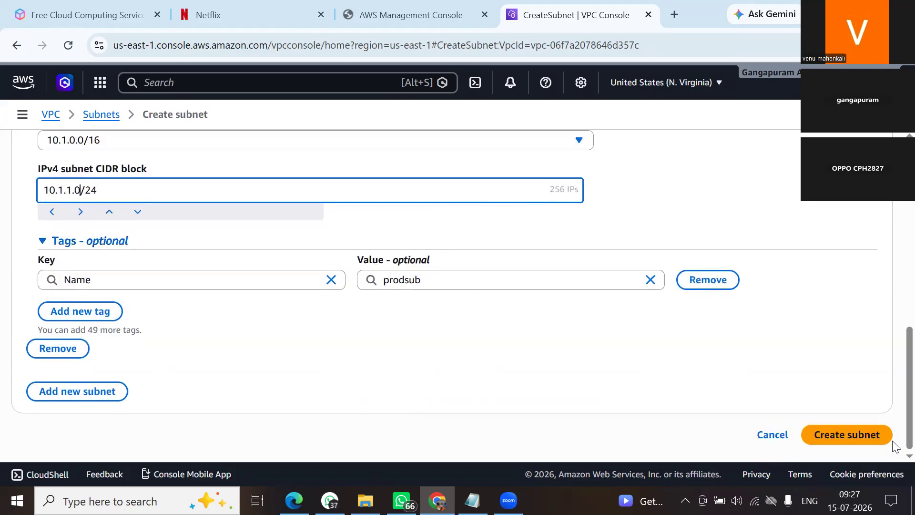
{"action": "left_click", "coordinate": [881, 439]}
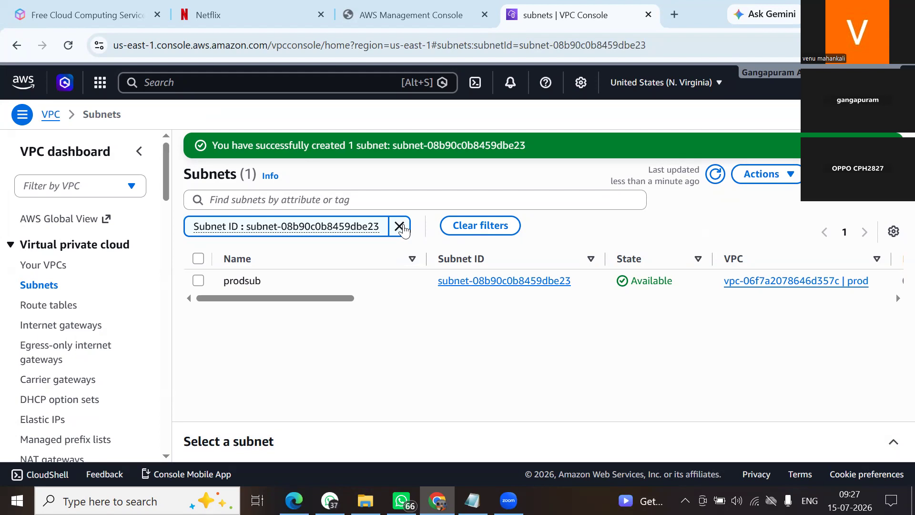
Clear the subnet ID filter from the subnet list, open prodsub and examine its details and flow logs
{"action": "left_click", "coordinate": [399, 227]}
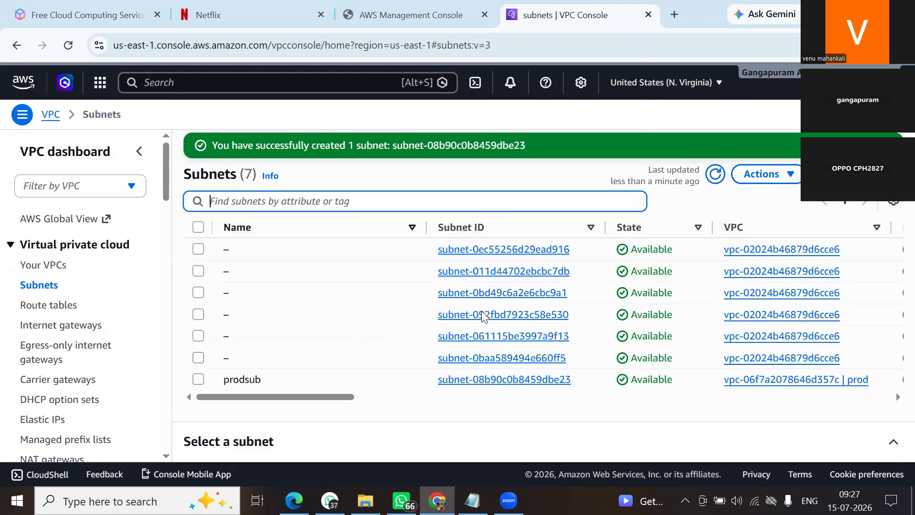
{"action": "left_click", "coordinate": [506, 380]}
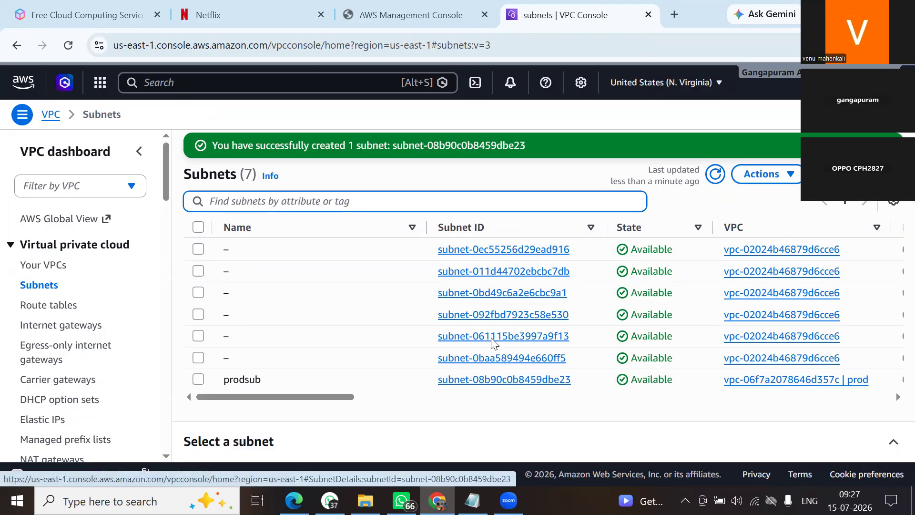
{"action": "scroll", "coordinate": [493, 343], "scroll_direction": "down", "scroll_amount": 5}
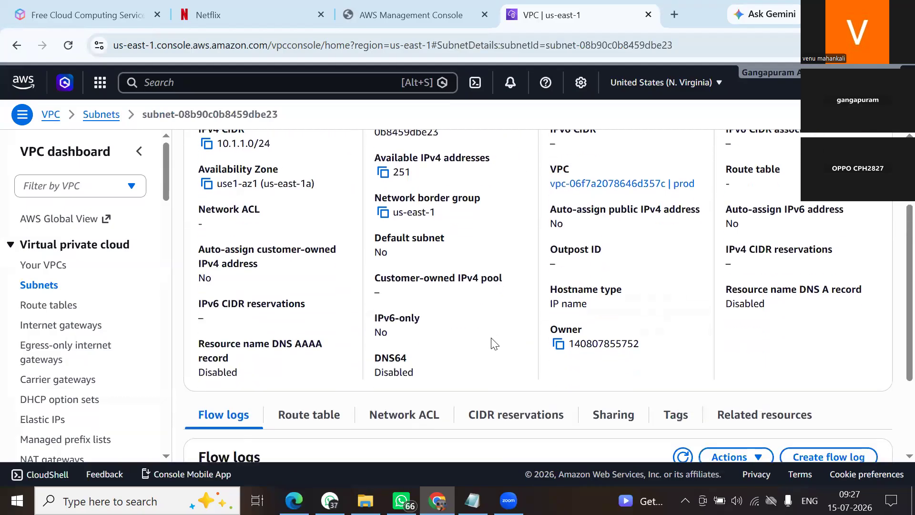
{"action": "scroll", "coordinate": [493, 342], "scroll_direction": "up", "scroll_amount": 5}
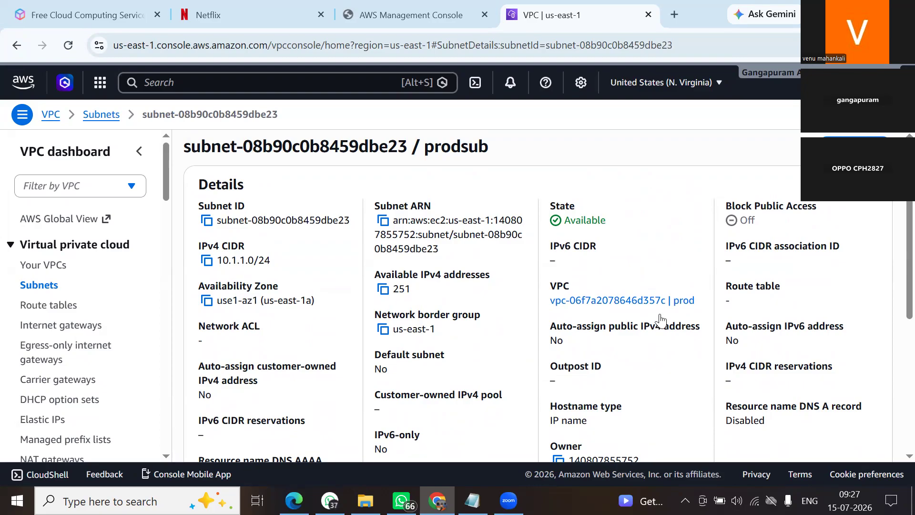
{"action": "scroll", "coordinate": [657, 322], "scroll_direction": "down", "scroll_amount": 5}
{"action": "scroll", "coordinate": [661, 319], "scroll_direction": "down", "scroll_amount": 1}
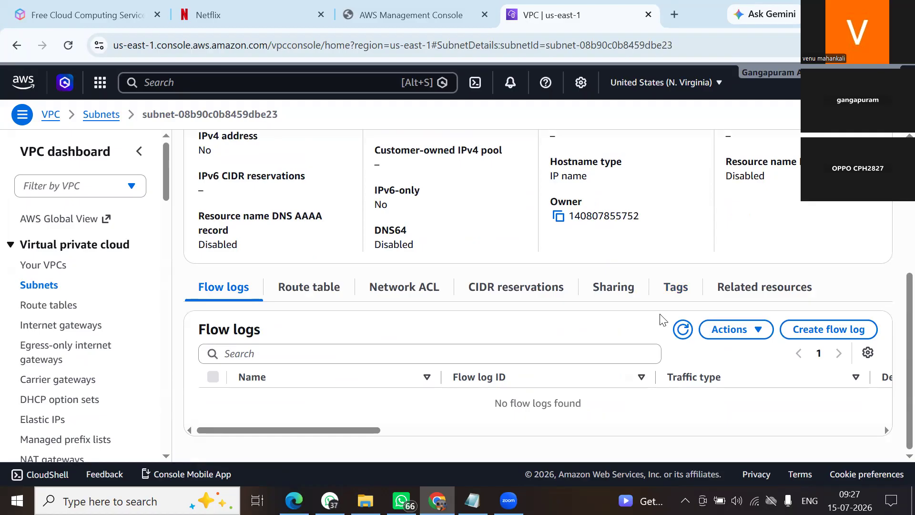
{"action": "scroll", "coordinate": [660, 319], "scroll_direction": "up", "scroll_amount": 5}
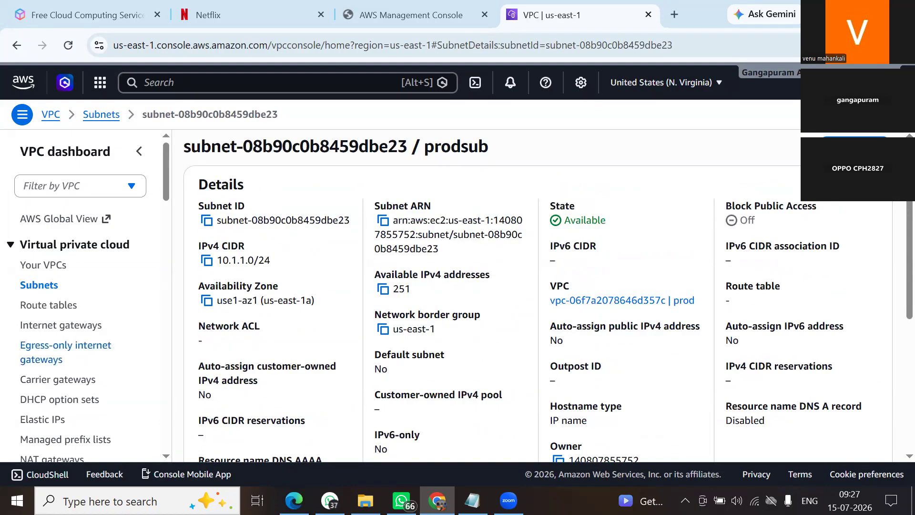
Enable auto-assign public IPv4 address in the prodsub subnet settings and save the change
{"action": "left_click", "coordinate": [855, 146]}
{"action": "left_click", "coordinate": [772, 193]}
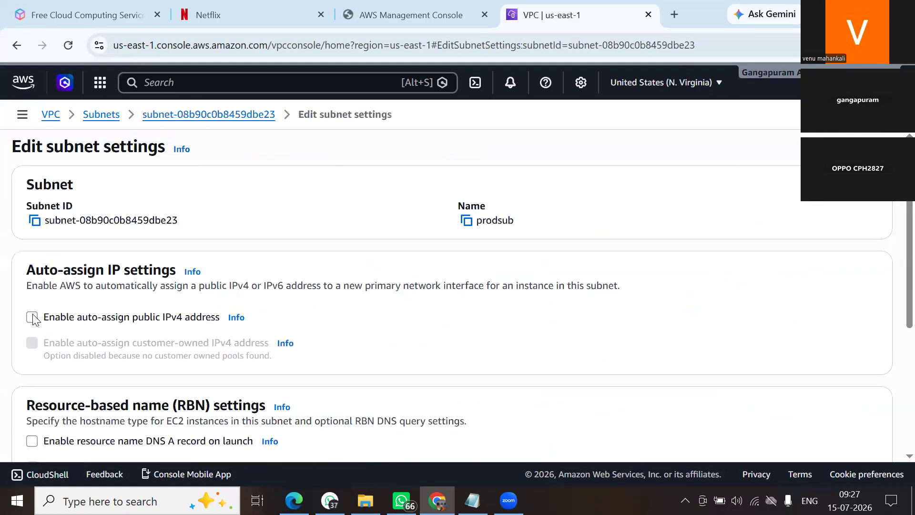
{"action": "left_click", "coordinate": [210, 318]}
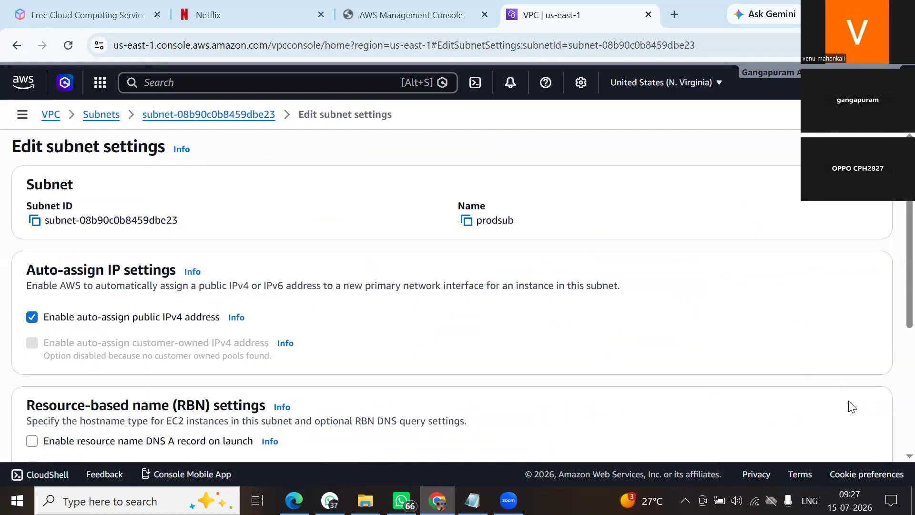
{"action": "scroll", "coordinate": [851, 415], "scroll_direction": "down", "scroll_amount": 5}
{"action": "left_click", "coordinate": [866, 439]}
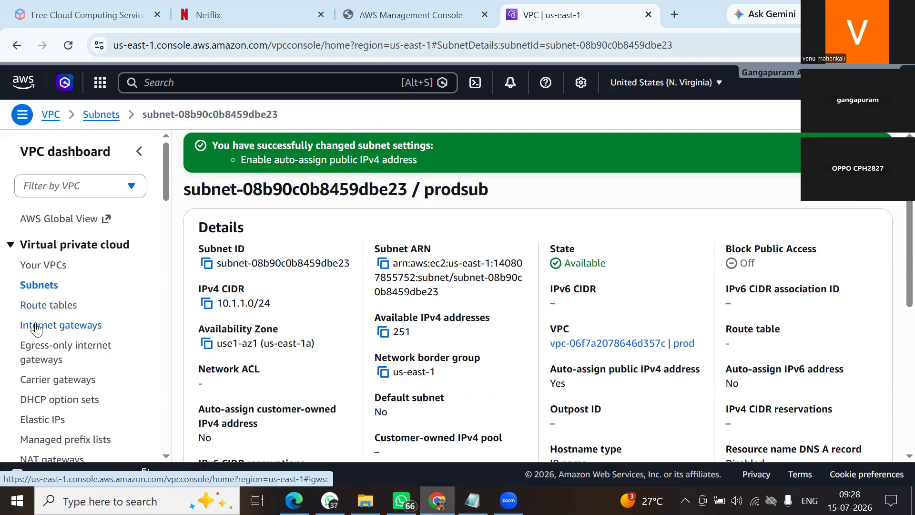
Create an internet gateway with the name tag prodigw
{"action": "left_click", "coordinate": [37, 328]}
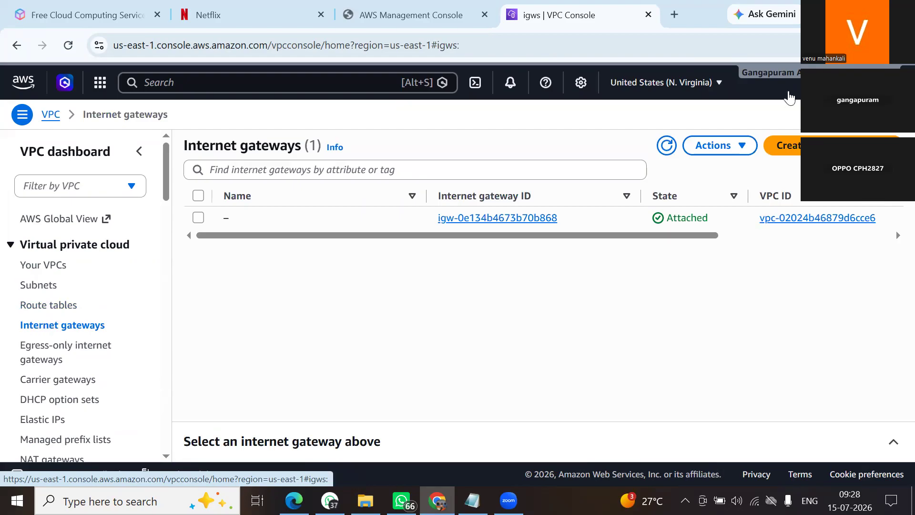
{"action": "left_click", "coordinate": [792, 149]}
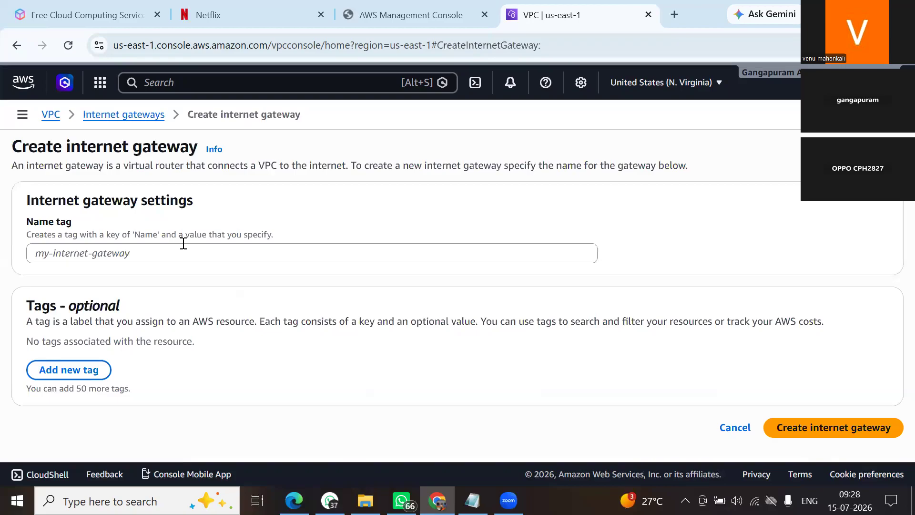
{"action": "left_click", "coordinate": [184, 244]}
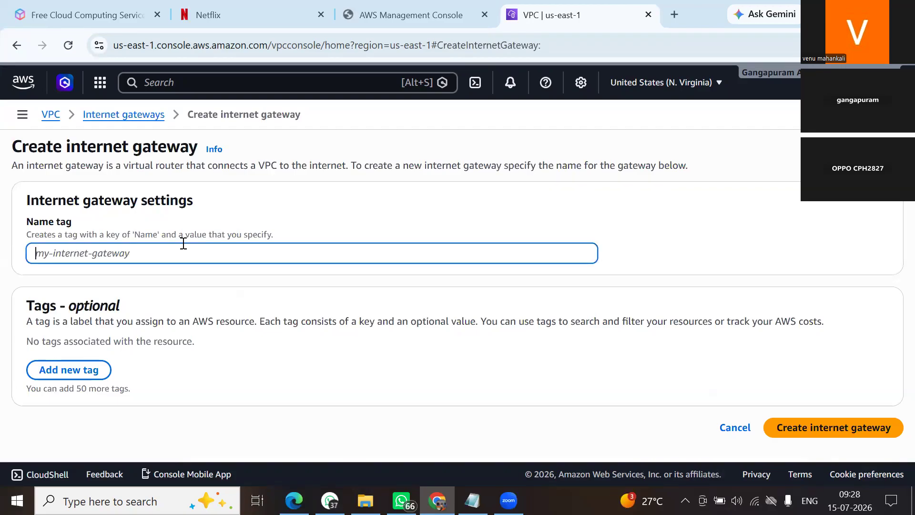
{"action": "type", "text": "prod"}
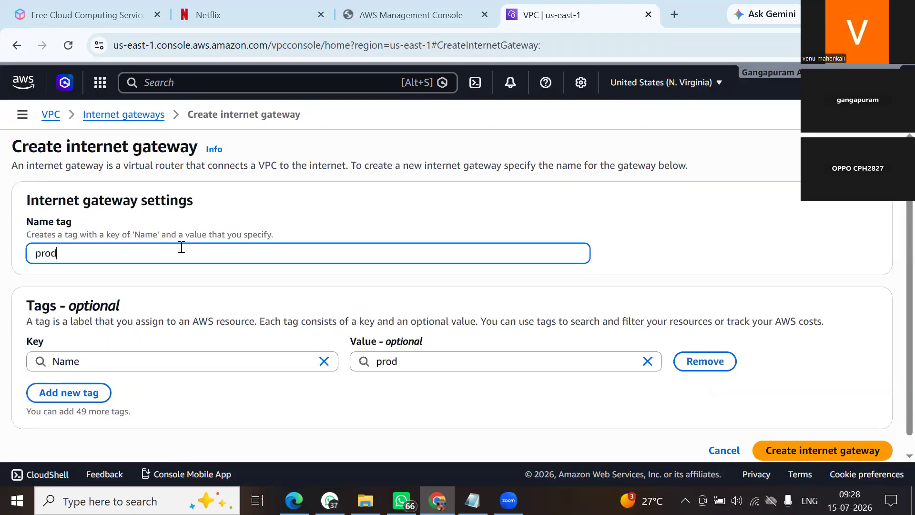
{"action": "type", "text": "igw"}
{"action": "scroll", "coordinate": [739, 391], "scroll_direction": "down", "scroll_amount": 1}
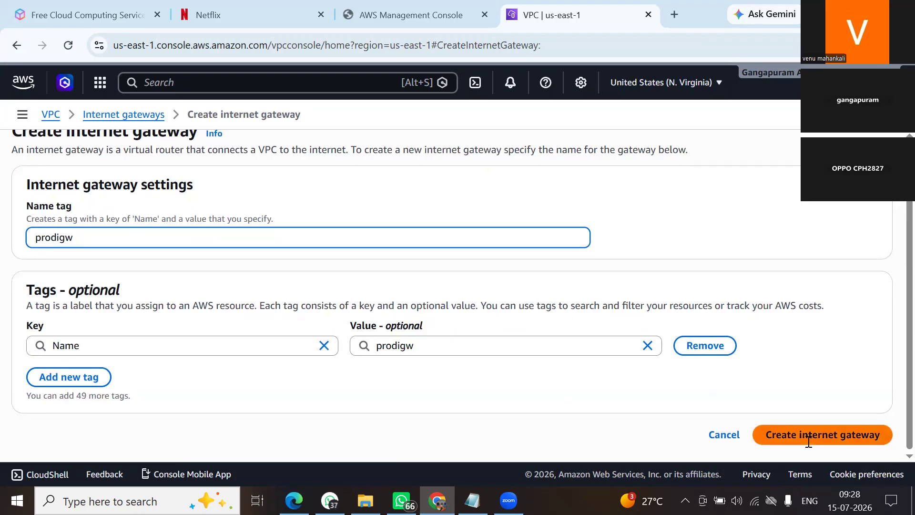
{"action": "left_click", "coordinate": [808, 442]}
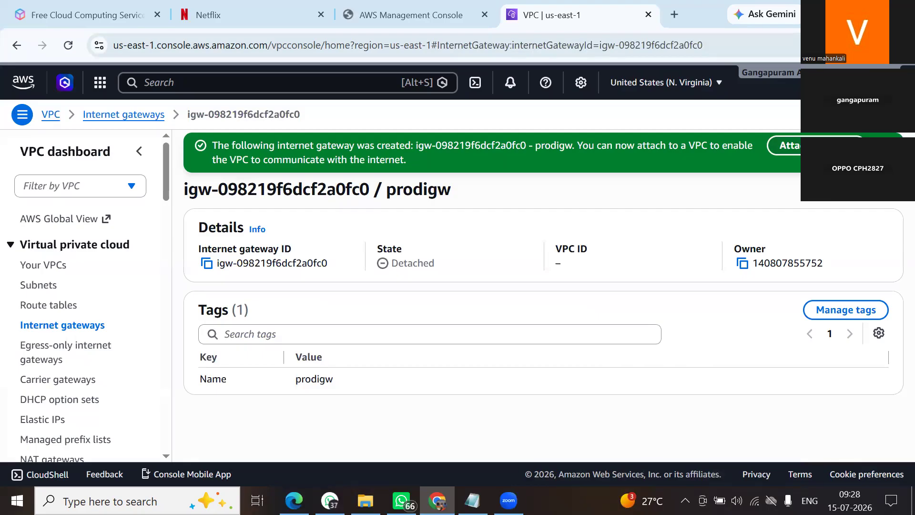
Attach the prodigw internet gateway to the prod VPC
{"action": "left_click", "coordinate": [815, 145]}
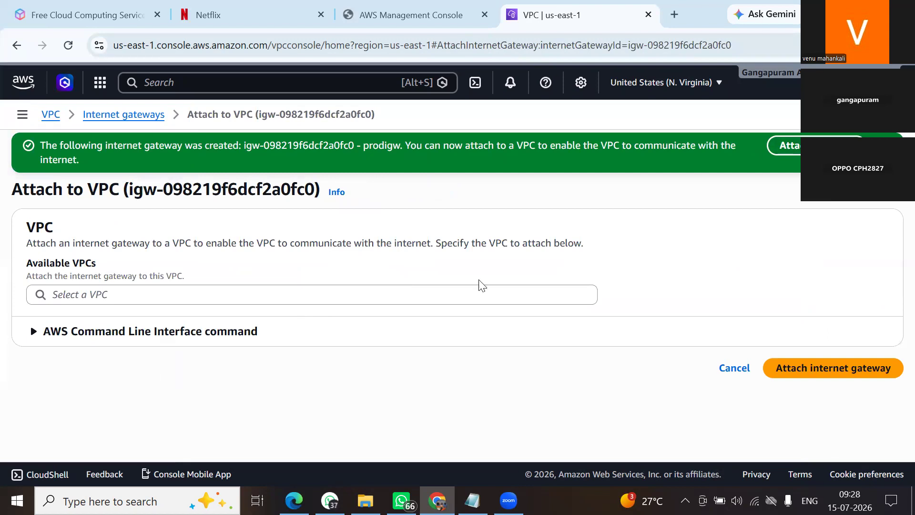
{"action": "left_click", "coordinate": [480, 294]}
{"action": "left_click", "coordinate": [481, 319]}
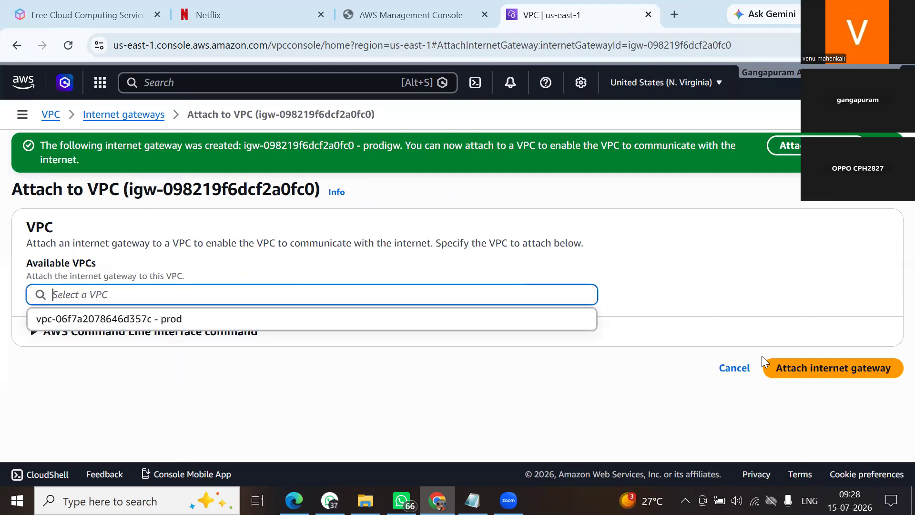
{"action": "left_click", "coordinate": [834, 365]}
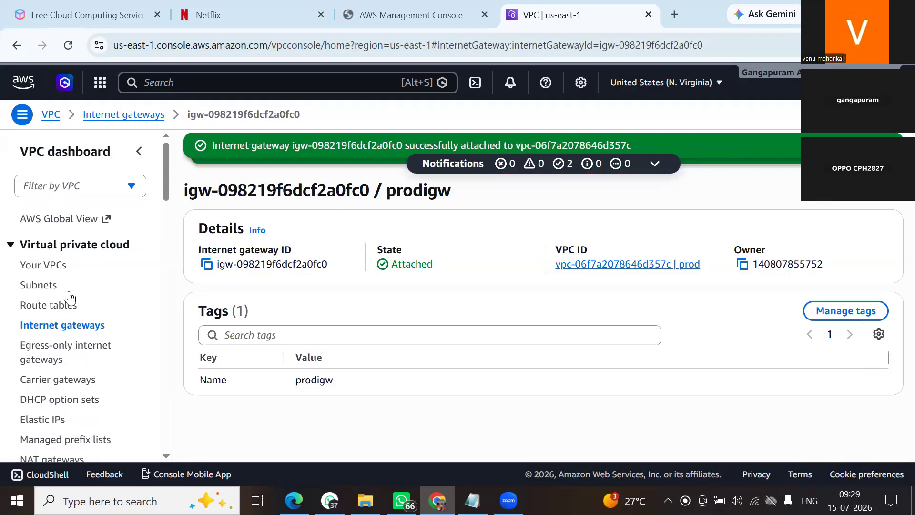
Check the route table list and the prod VPC's details to identify which main route table belongs to it
{"action": "left_click", "coordinate": [48, 305]}
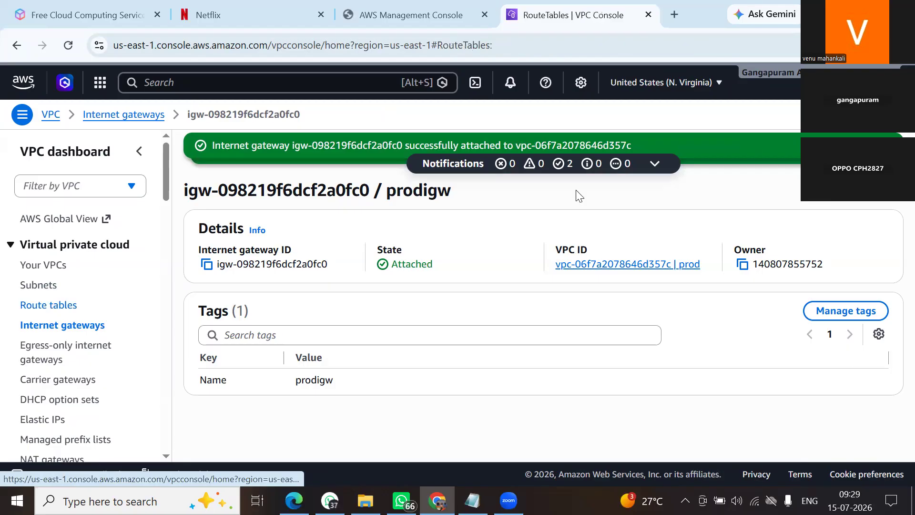
{"action": "left_click", "coordinate": [695, 144]}
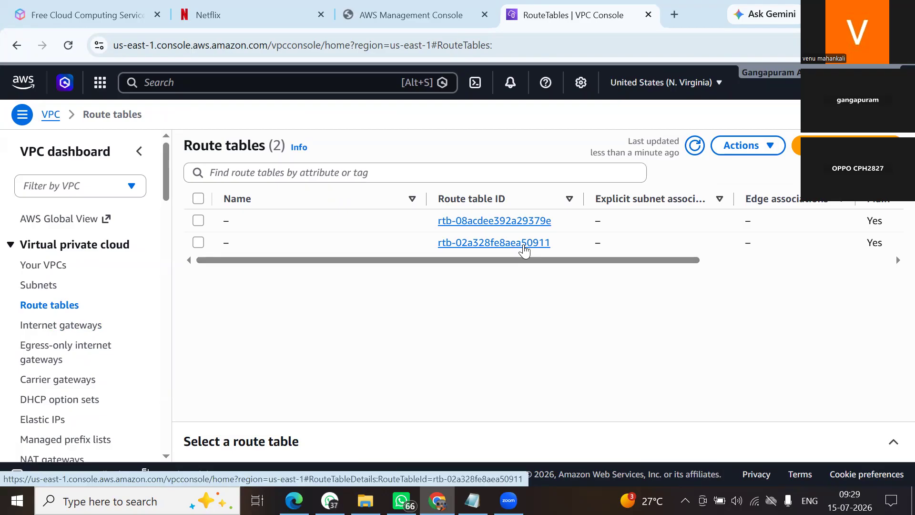
{"action": "scroll", "coordinate": [526, 250], "scroll_direction": "right", "scroll_amount": 2}
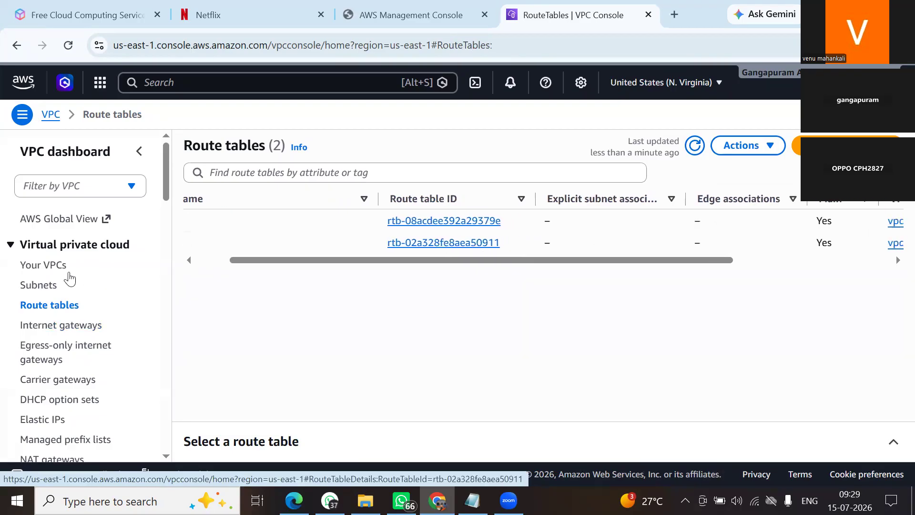
{"action": "scroll", "coordinate": [525, 250], "scroll_direction": "left", "scroll_amount": 2}
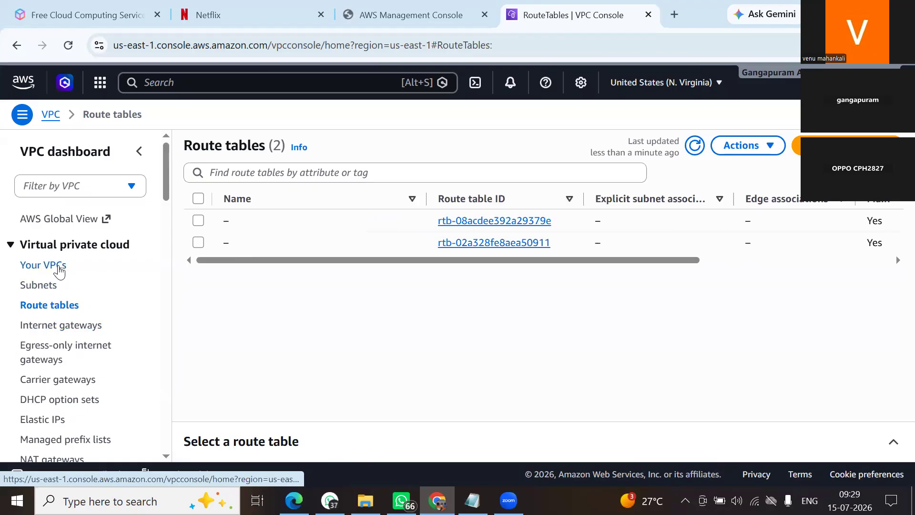
{"action": "left_click", "coordinate": [57, 268]}
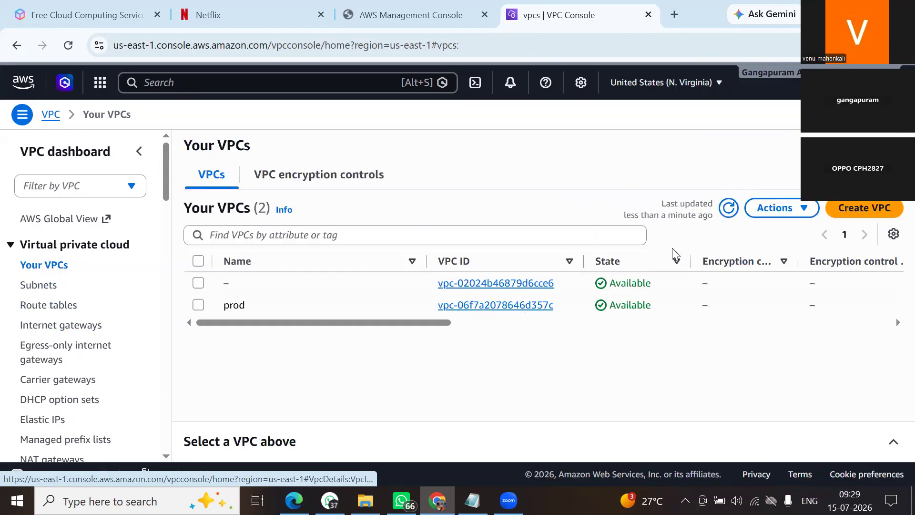
{"action": "left_click", "coordinate": [547, 306]}
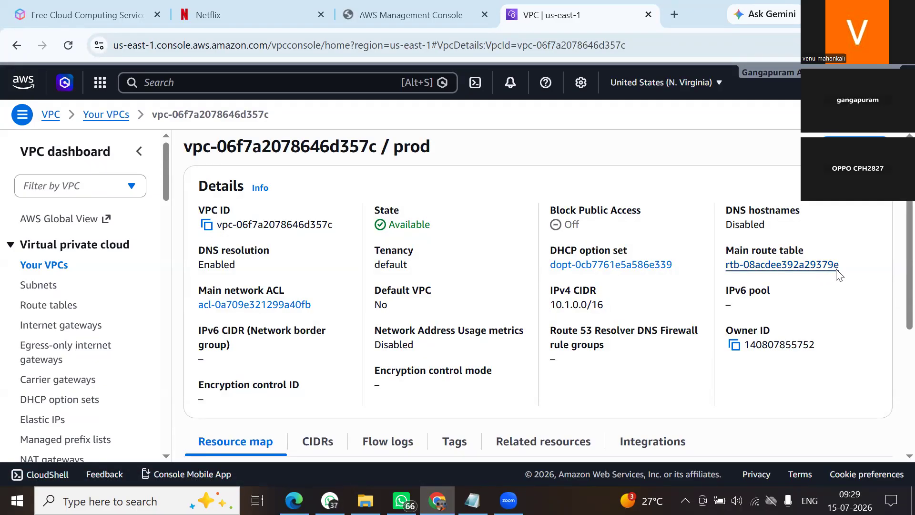
Open the prod VPC's main route table and examine its details and existing routes
{"action": "left_click", "coordinate": [40, 310]}
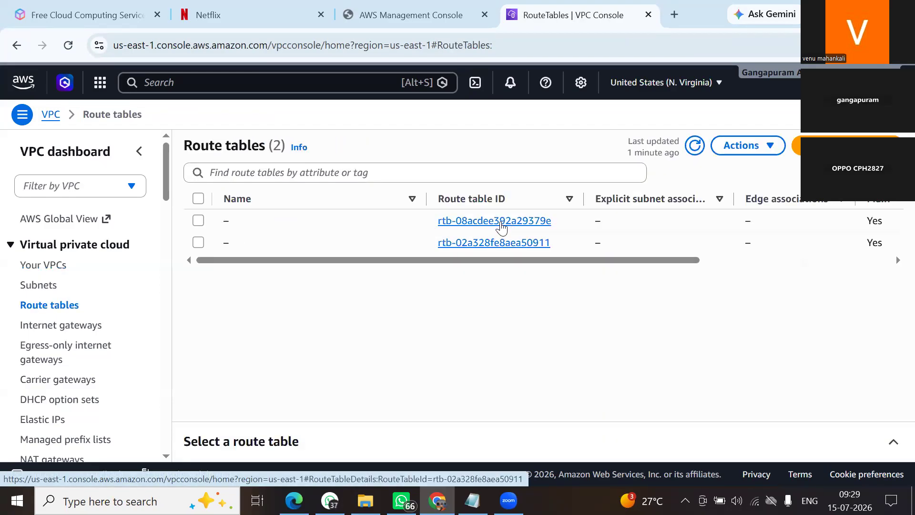
{"action": "left_click", "coordinate": [501, 228]}
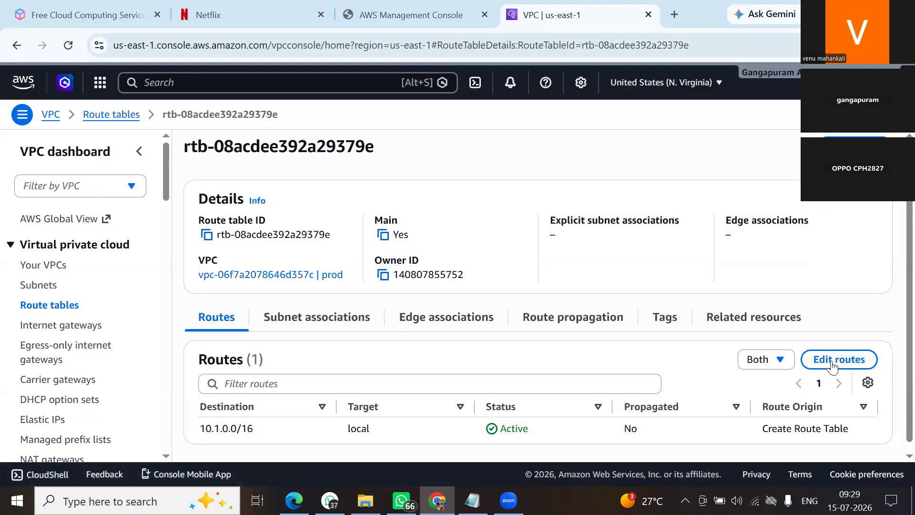
{"action": "scroll", "coordinate": [834, 365], "scroll_direction": "down", "scroll_amount": 1}
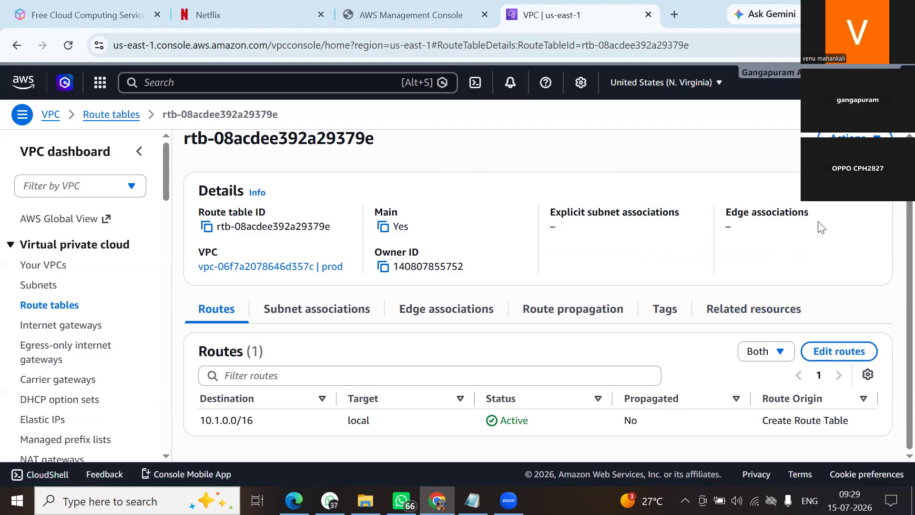
{"action": "scroll", "coordinate": [822, 227], "scroll_direction": "up", "scroll_amount": 1}
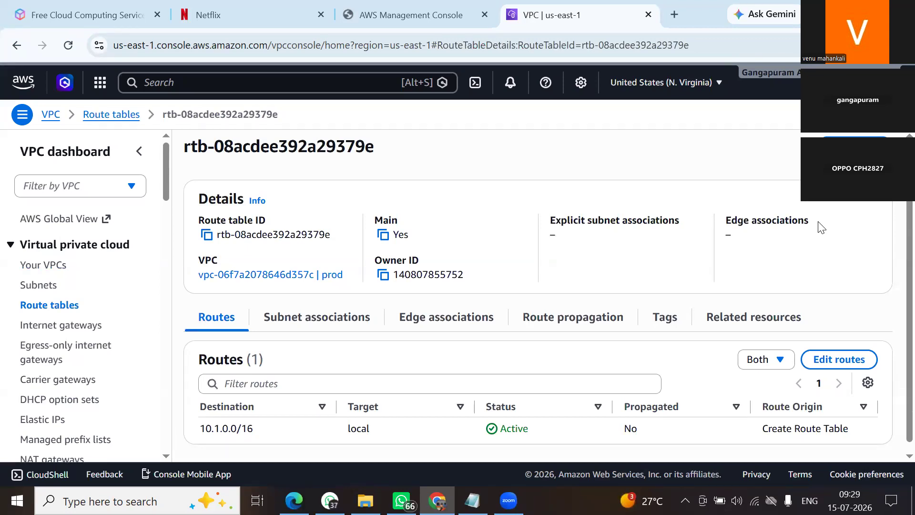
Add a route for 0.0.0.0/0 targeting the prodigw internet gateway to the prod VPC's main route table and save it
{"action": "left_click", "coordinate": [852, 366]}
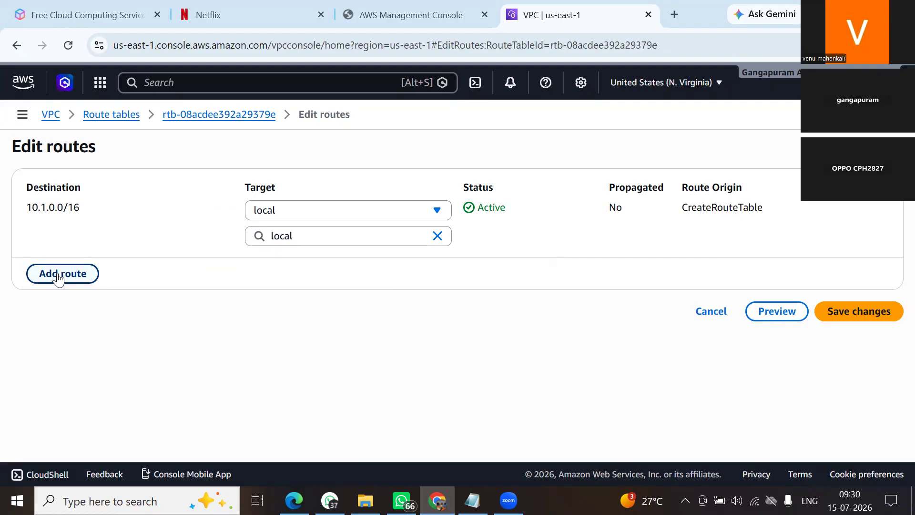
{"action": "left_click", "coordinate": [85, 265]}
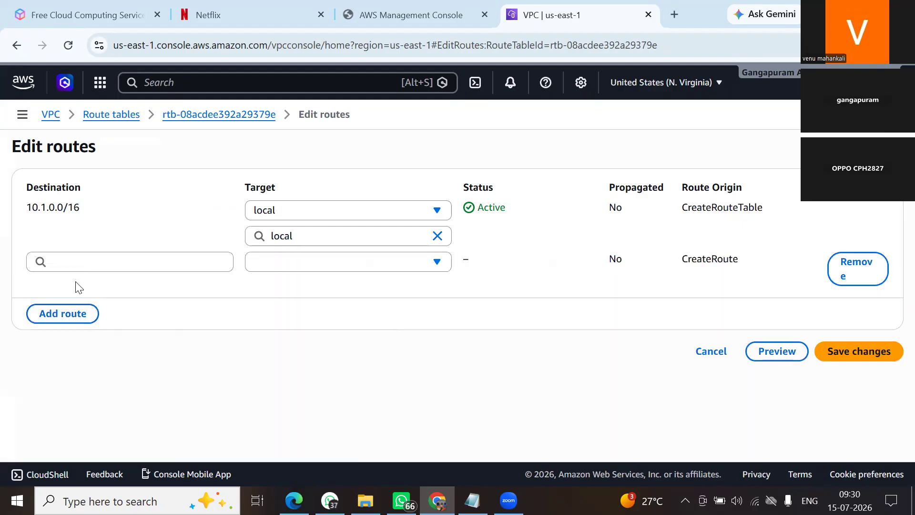
{"action": "left_click", "coordinate": [86, 264]}
{"action": "key", "text": "Down"}
{"action": "key", "text": "Return"}
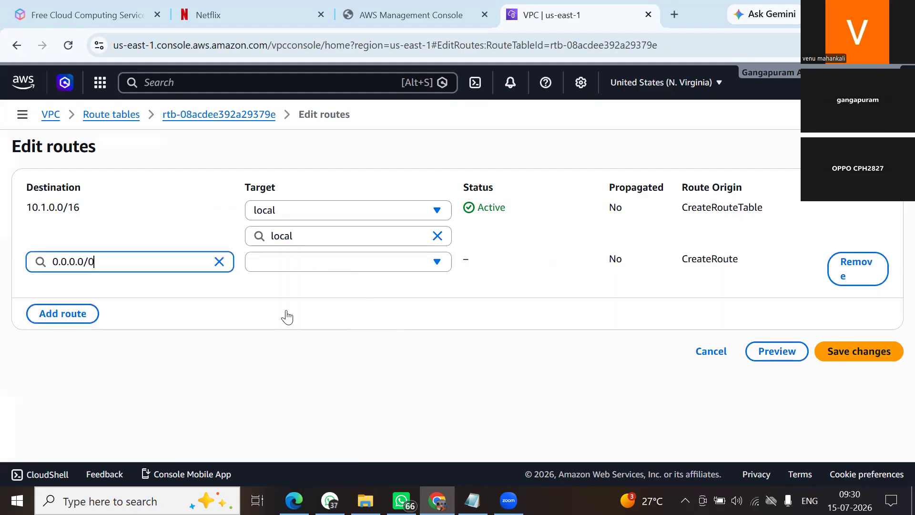
{"action": "left_click", "coordinate": [314, 267]}
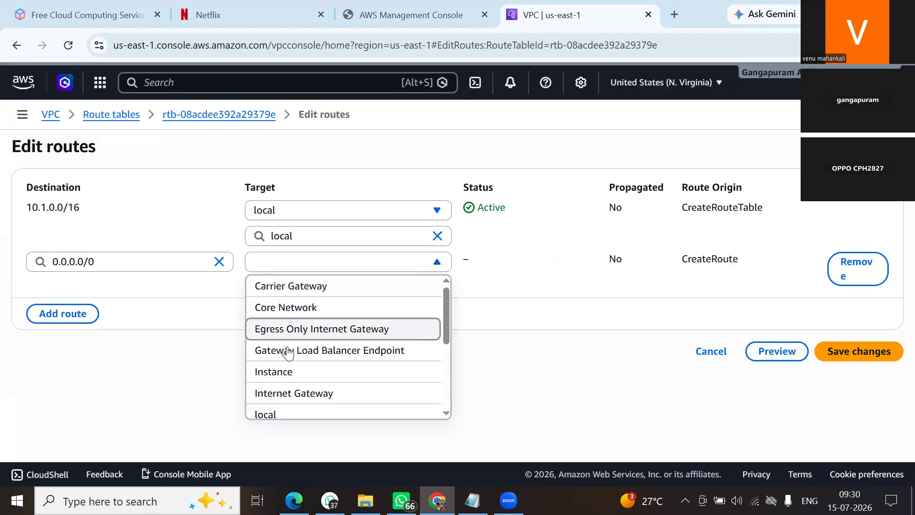
{"action": "scroll", "coordinate": [399, 315], "scroll_direction": "down", "scroll_amount": 1}
{"action": "key", "text": "Return"}
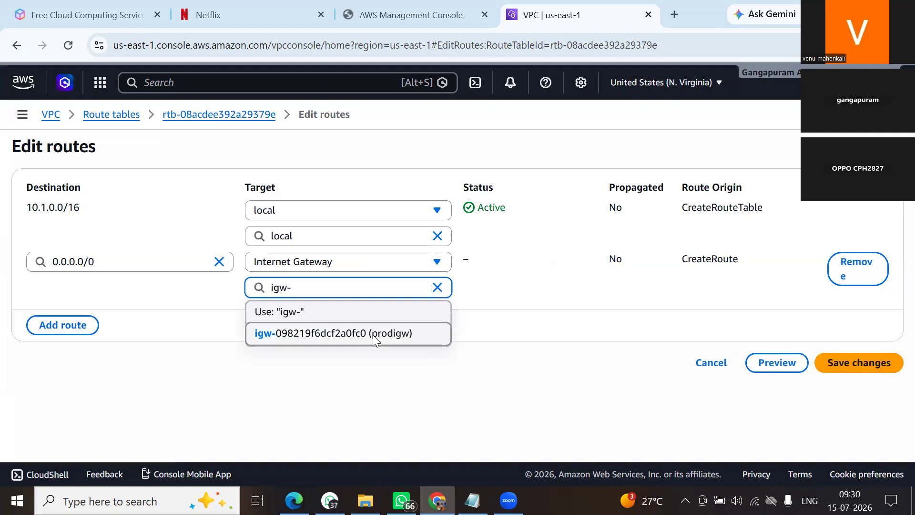
{"action": "left_click", "coordinate": [380, 335]}
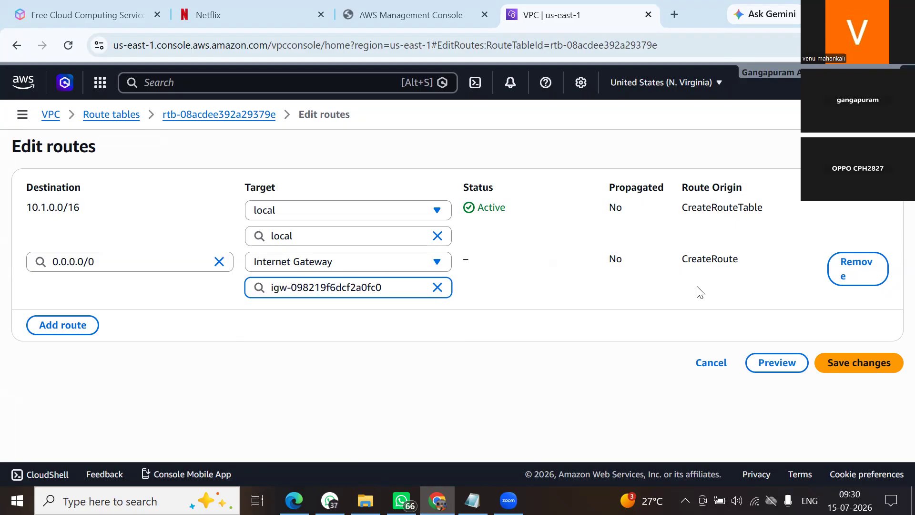
{"action": "left_click", "coordinate": [855, 364]}
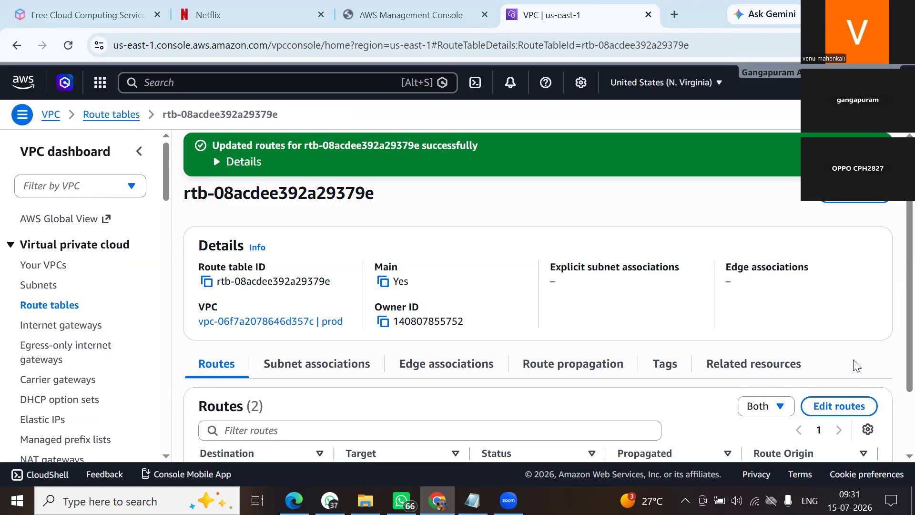
{"action": "scroll", "coordinate": [886, 438], "scroll_direction": "down", "scroll_amount": 2}
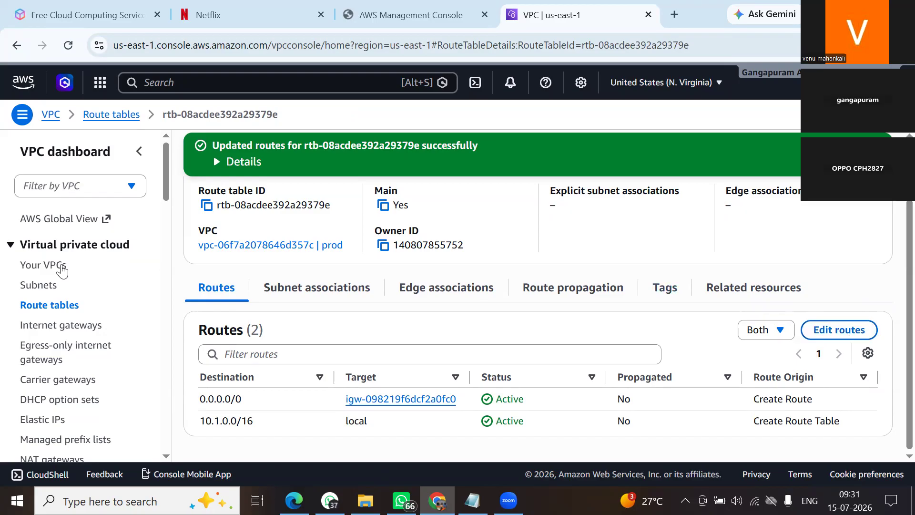
Go to the EC2 service, start the test-instance launch walkthrough and name the new instance prod
{"action": "left_click", "coordinate": [188, 75]}
{"action": "type", "text": "ec2"}
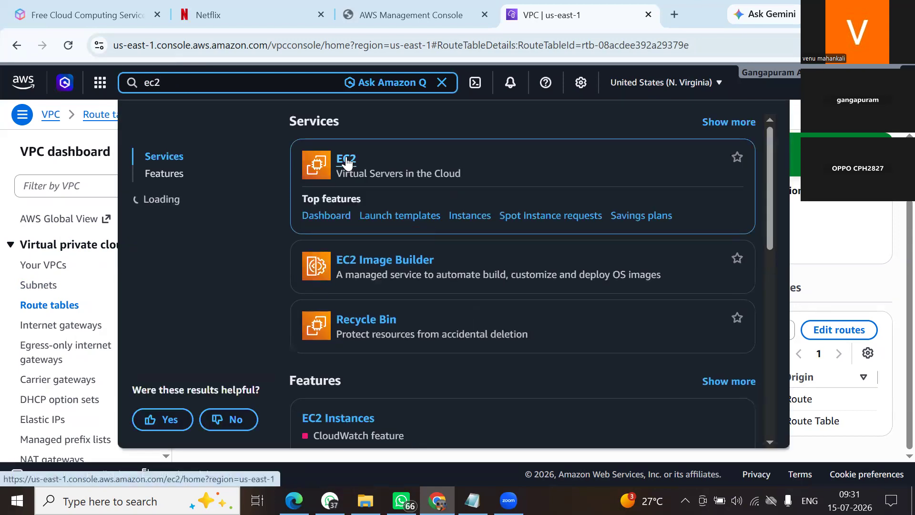
{"action": "left_click", "coordinate": [347, 161]}
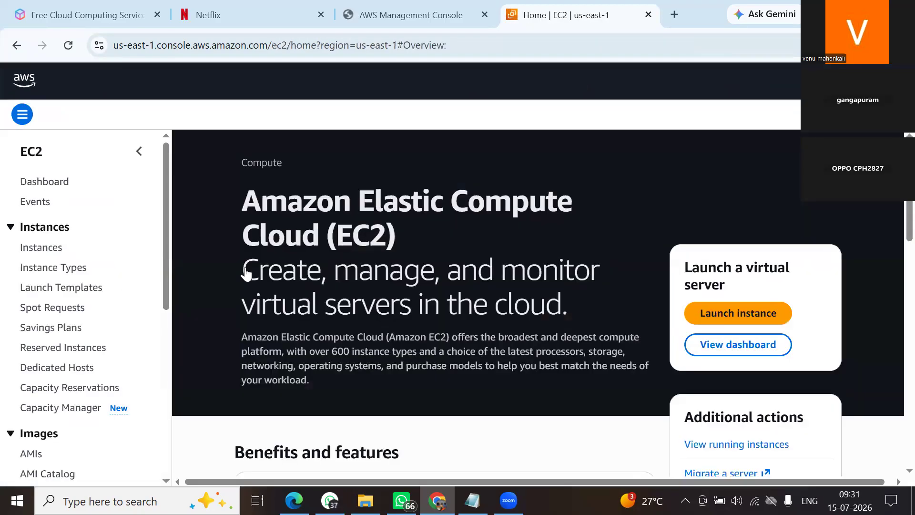
{"action": "left_click", "coordinate": [747, 313]}
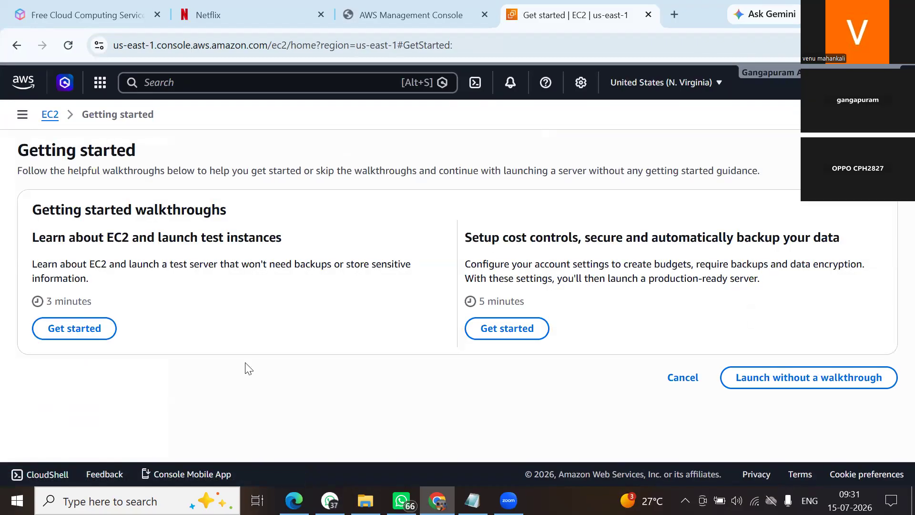
{"action": "left_click", "coordinate": [93, 338]}
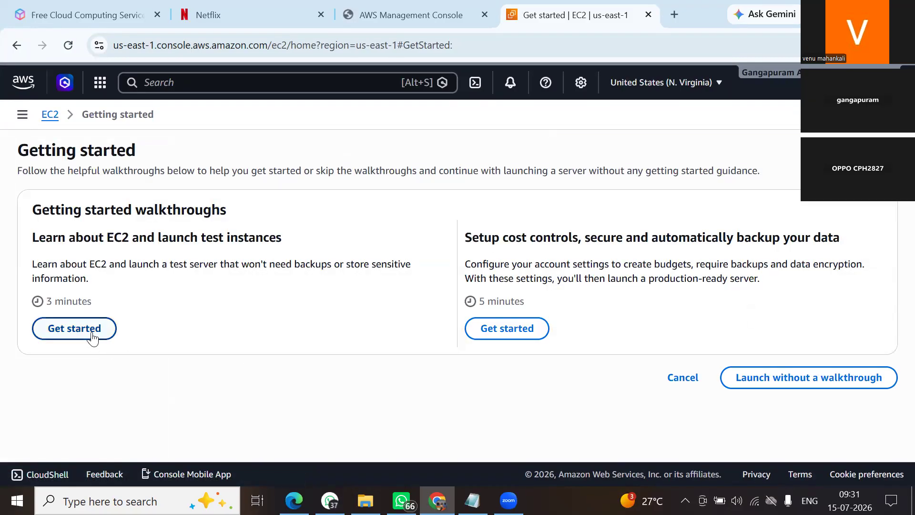
{"action": "left_click", "coordinate": [93, 338]}
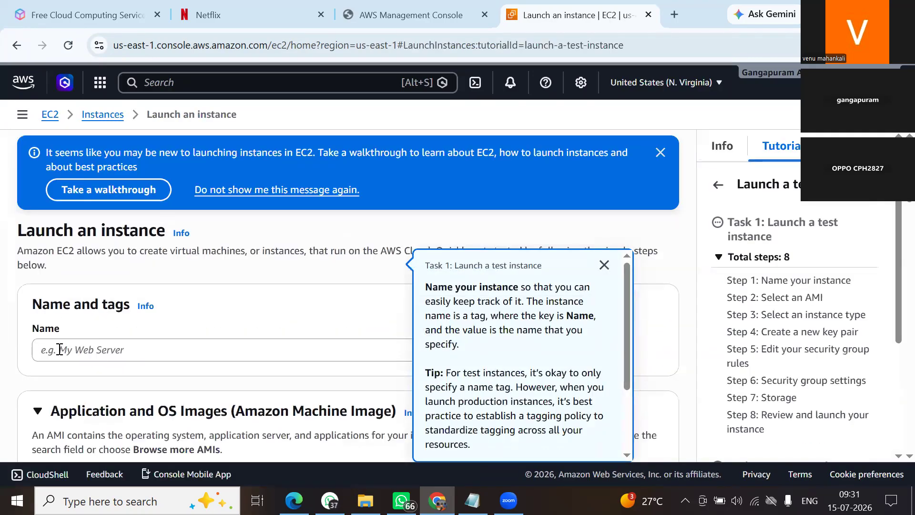
{"action": "left_click", "coordinate": [63, 349]}
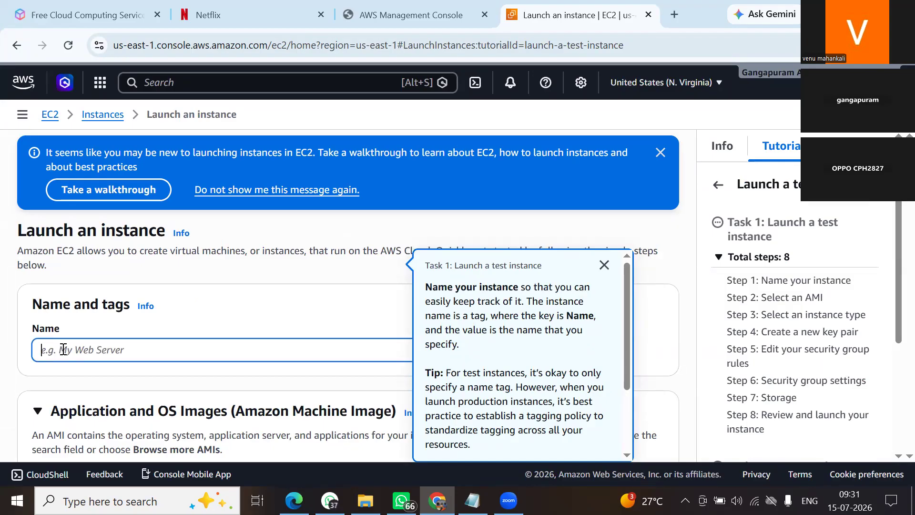
{"action": "type", "text": "prod"}
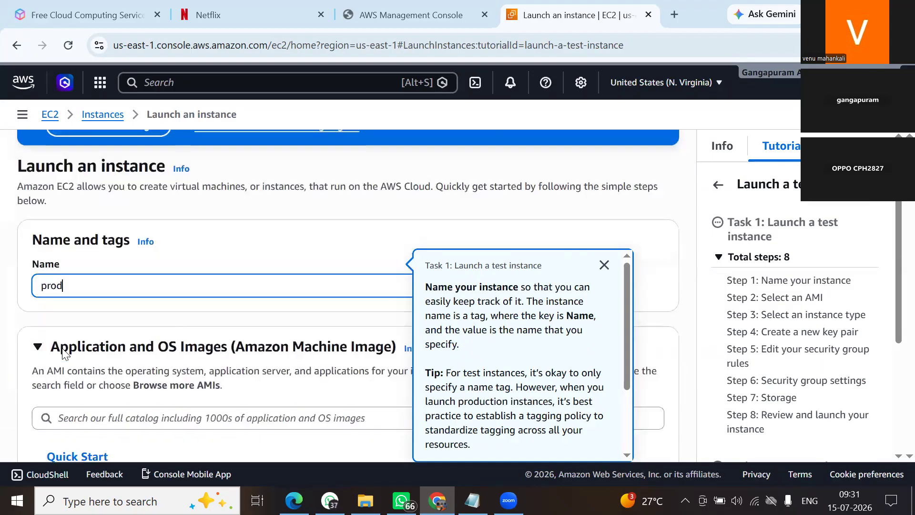
Review the launch form's operating system images, the chosen AMI's details, the instance type and the key pair section
{"action": "scroll", "coordinate": [65, 353], "scroll_direction": "down", "scroll_amount": 5}
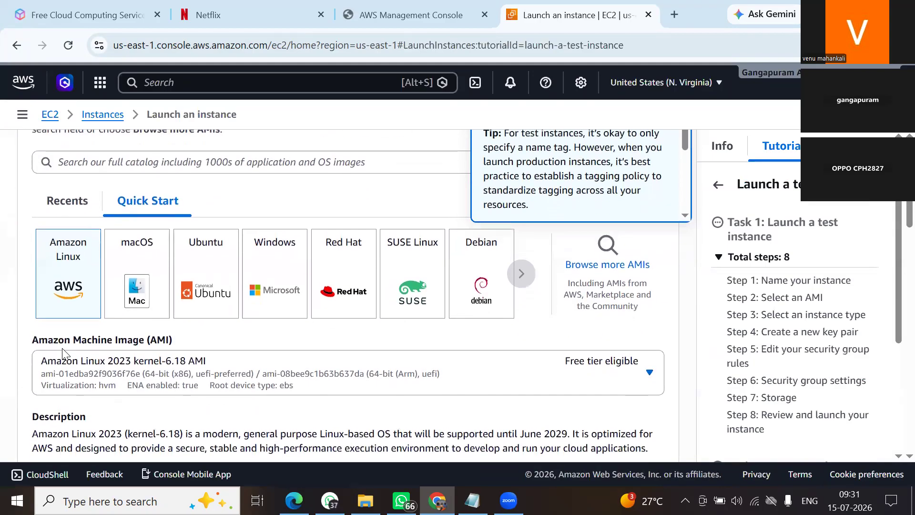
{"action": "scroll", "coordinate": [61, 354], "scroll_direction": "down", "scroll_amount": 1}
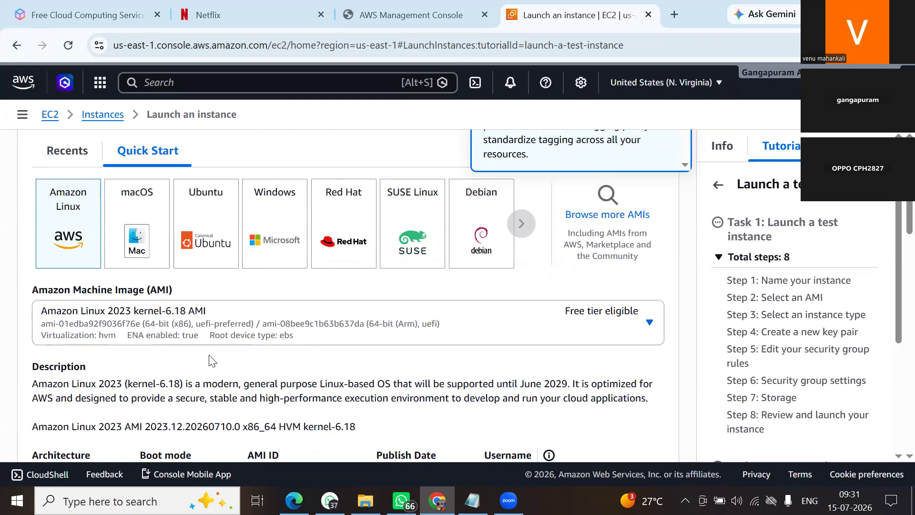
{"action": "scroll", "coordinate": [210, 361], "scroll_direction": "down", "scroll_amount": 2}
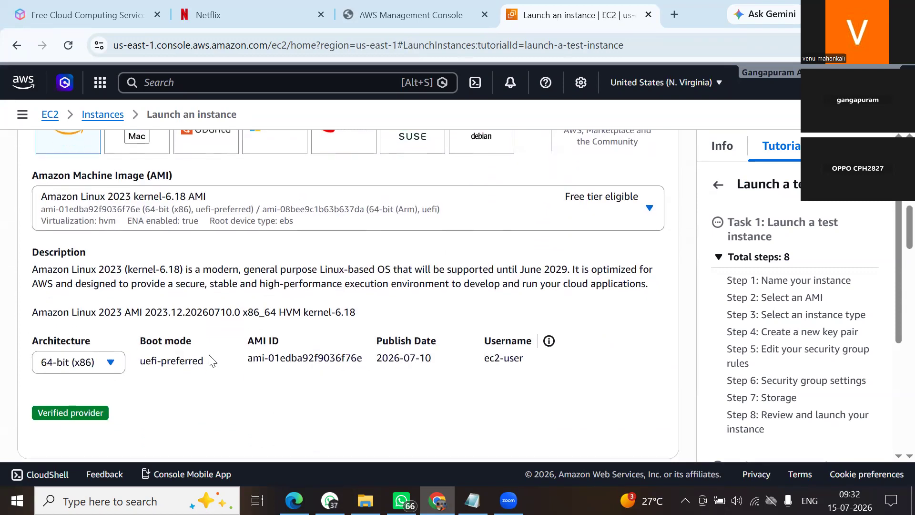
{"action": "scroll", "coordinate": [526, 253], "scroll_direction": "up", "scroll_amount": 3}
{"action": "left_click", "coordinate": [524, 248]}
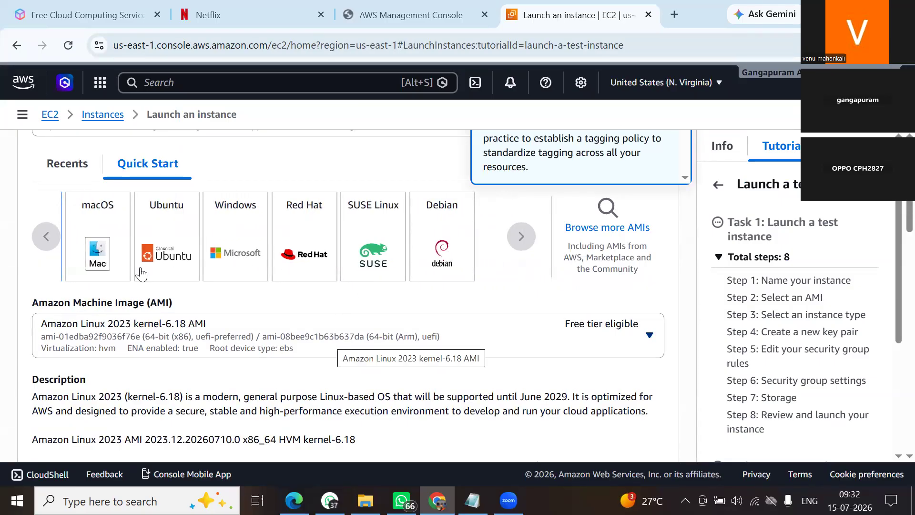
{"action": "left_click", "coordinate": [45, 239]}
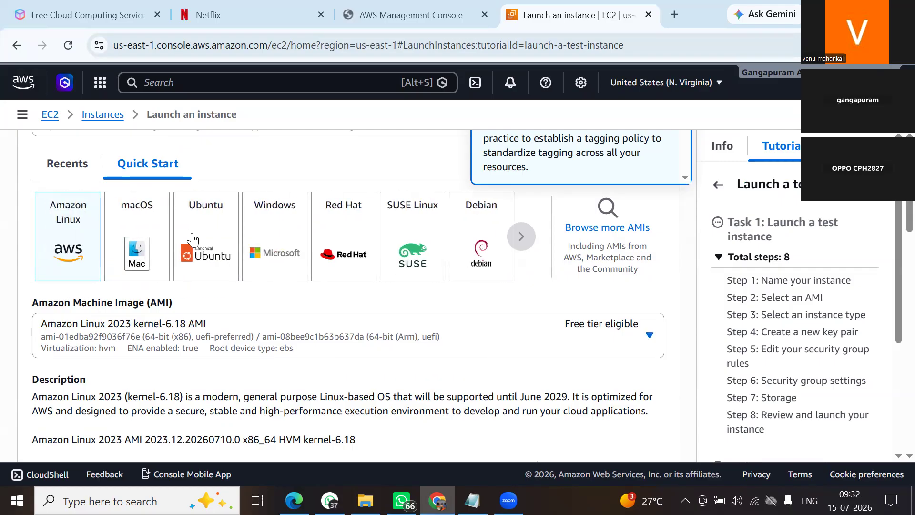
{"action": "scroll", "coordinate": [192, 240], "scroll_direction": "down", "scroll_amount": 1}
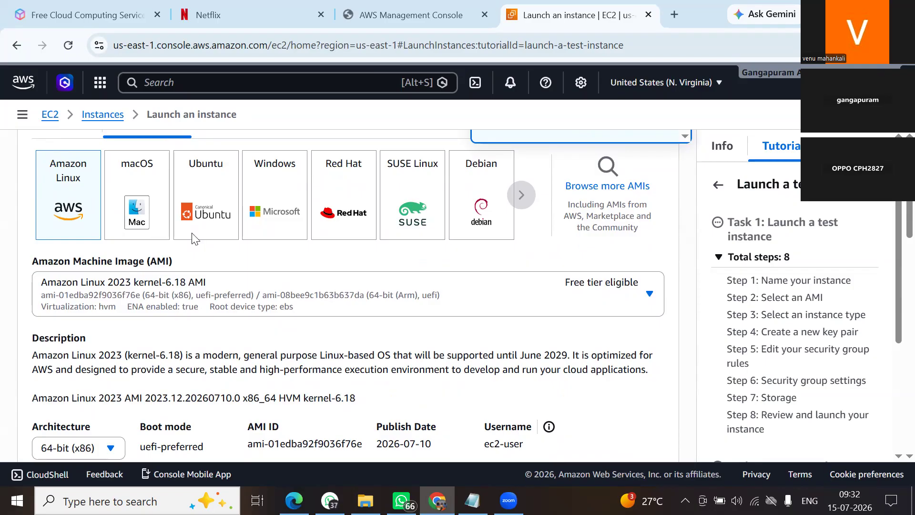
{"action": "scroll", "coordinate": [194, 238], "scroll_direction": "down", "scroll_amount": 7}
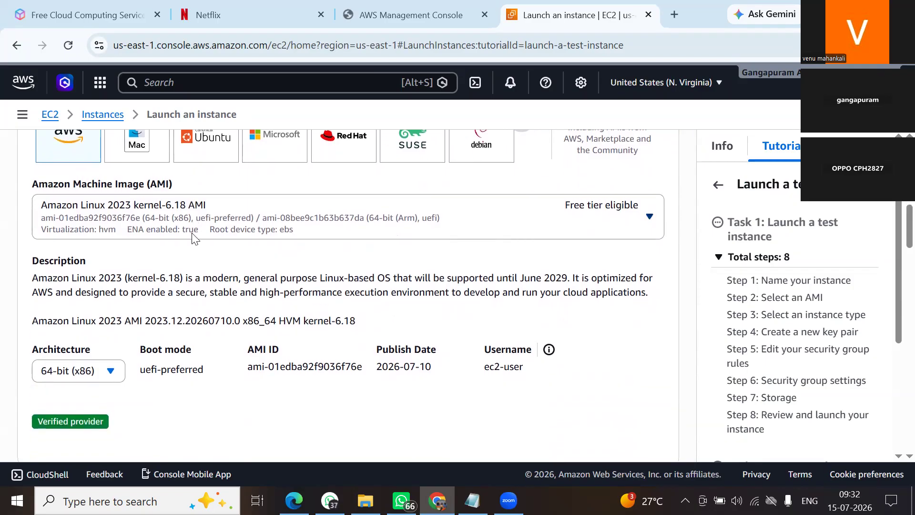
{"action": "scroll", "coordinate": [194, 238], "scroll_direction": "down", "scroll_amount": 3}
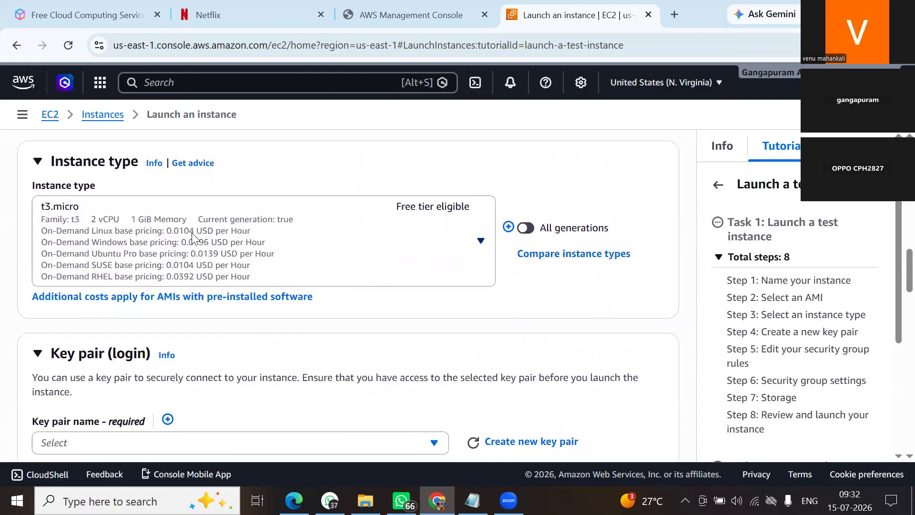
{"action": "scroll", "coordinate": [194, 239], "scroll_direction": "up", "scroll_amount": 5}
{"action": "scroll", "coordinate": [194, 238], "scroll_direction": "down", "scroll_amount": 3}
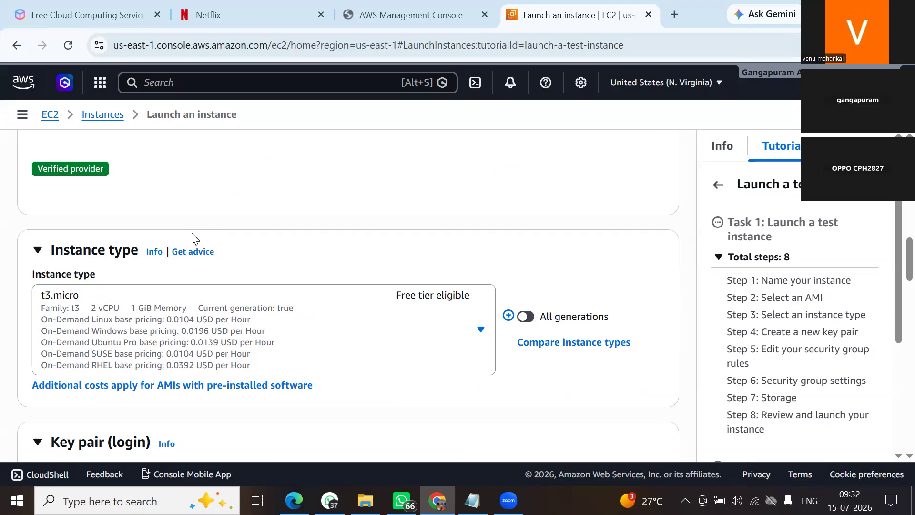
{"action": "scroll", "coordinate": [193, 233], "scroll_direction": "down", "scroll_amount": 5}
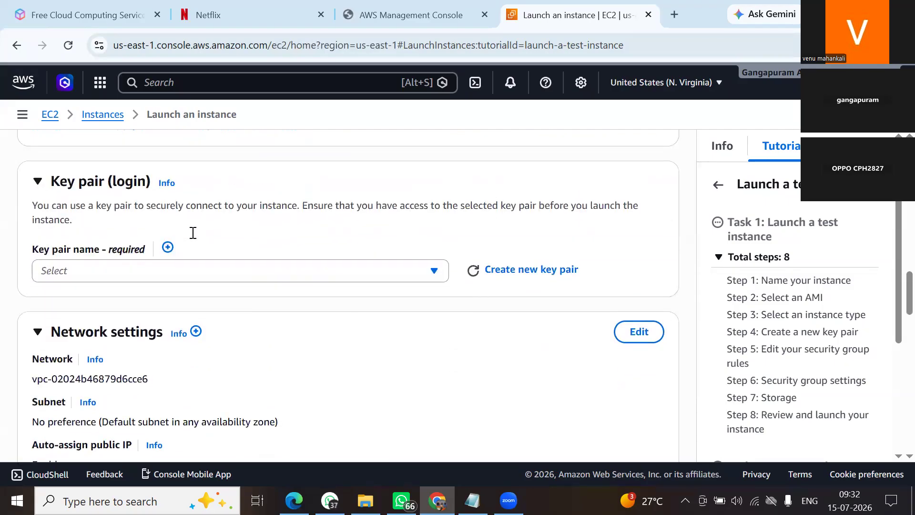
Select the existing pvt key pair for the instance login
{"action": "scroll", "coordinate": [193, 233], "scroll_direction": "down", "scroll_amount": 1}
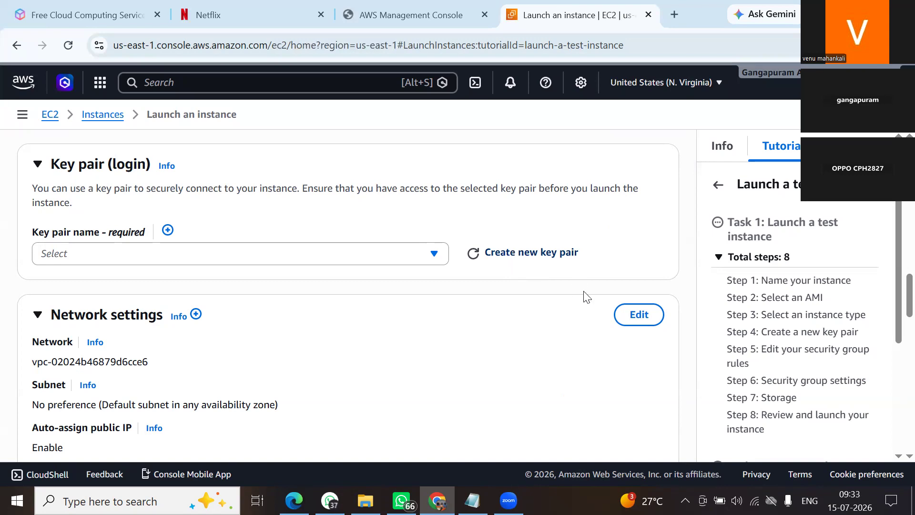
{"action": "left_click", "coordinate": [431, 252]}
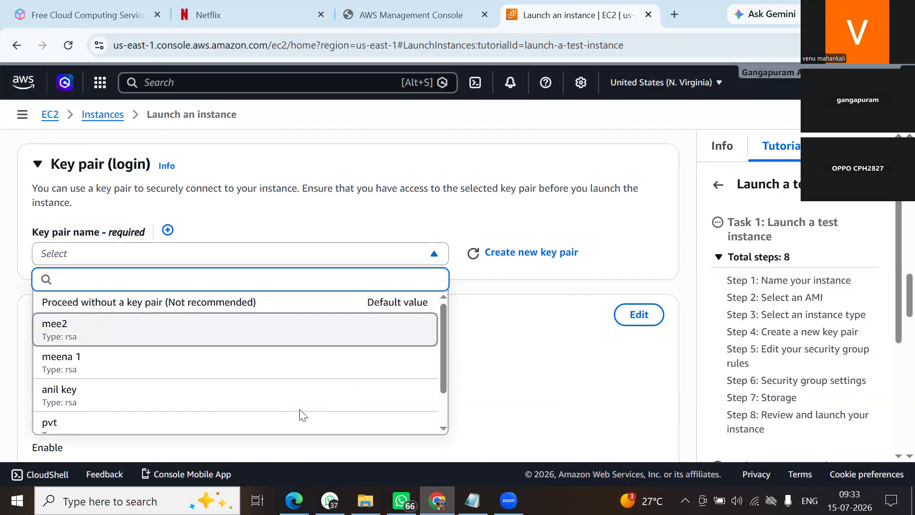
{"action": "scroll", "coordinate": [286, 419], "scroll_direction": "down", "scroll_amount": 1}
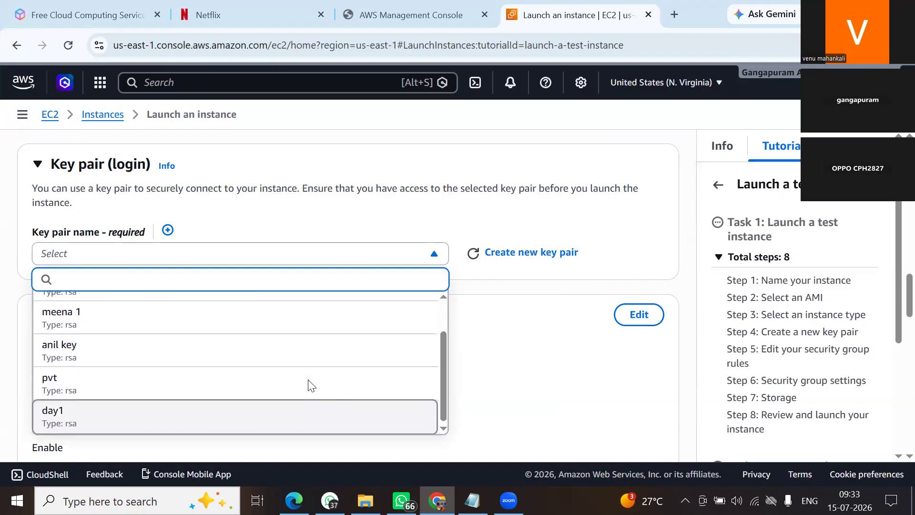
{"action": "key", "text": "Return"}
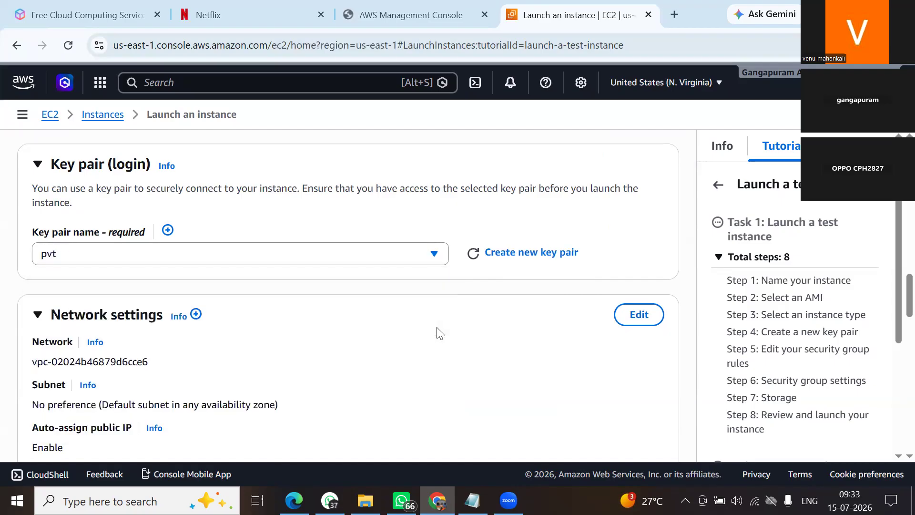
{"action": "scroll", "coordinate": [437, 332], "scroll_direction": "down", "scroll_amount": 1}
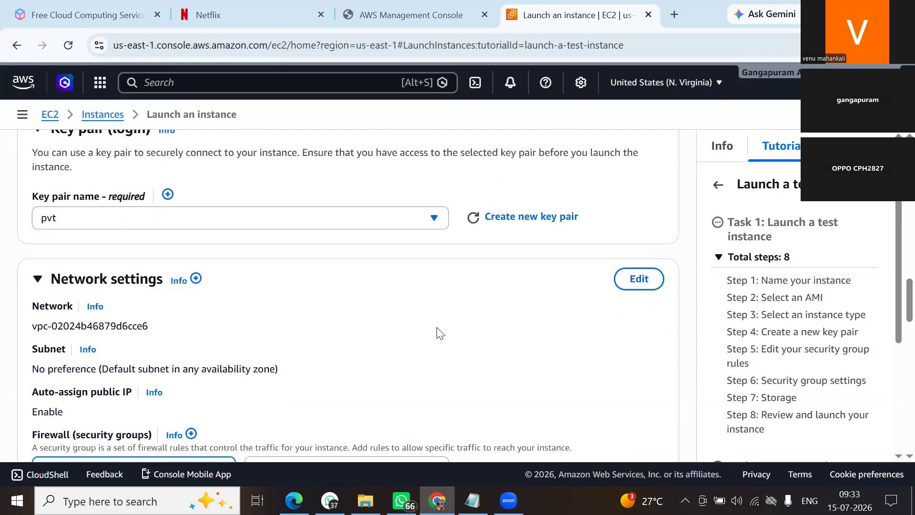
{"action": "scroll", "coordinate": [680, 265], "scroll_direction": "up", "scroll_amount": 1}
{"action": "scroll", "coordinate": [656, 268], "scroll_direction": "down", "scroll_amount": 1}
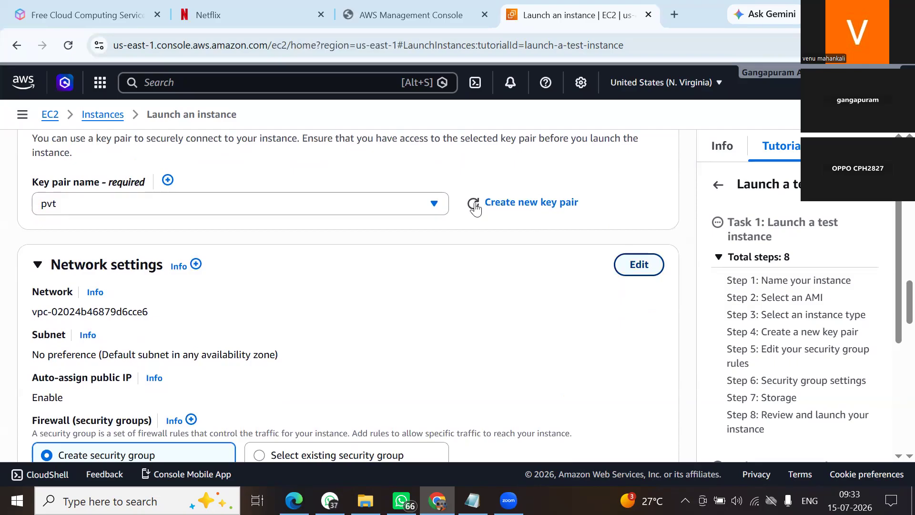
Create a new RSA key pair named prod with the .pem private key file format
{"action": "left_click", "coordinate": [509, 204]}
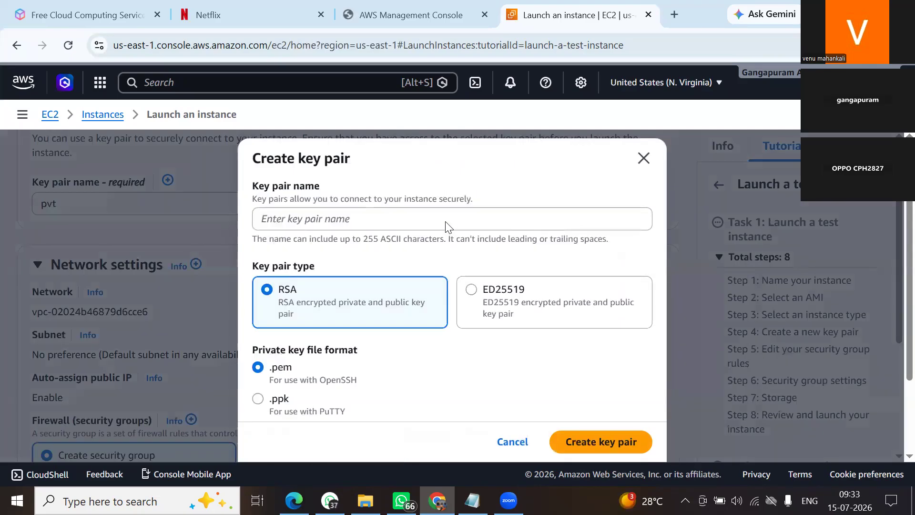
{"action": "left_click", "coordinate": [447, 224]}
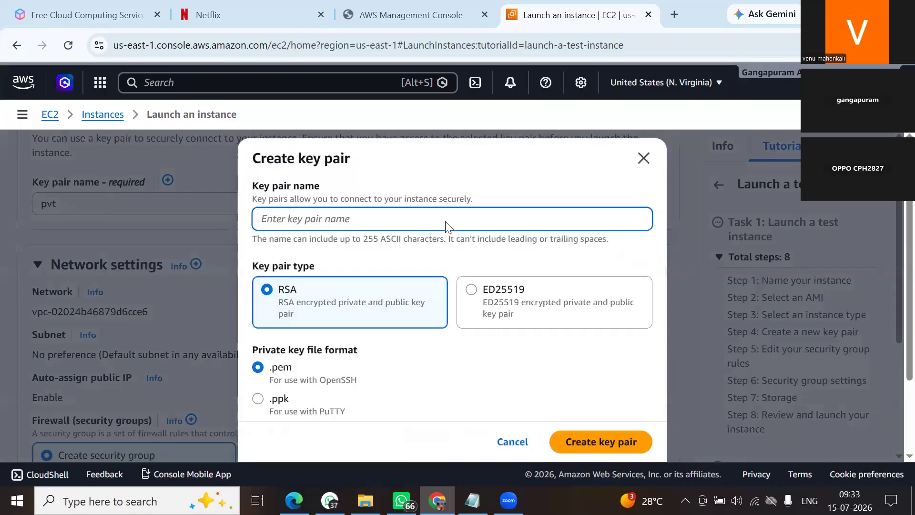
{"action": "type", "text": "prod"}
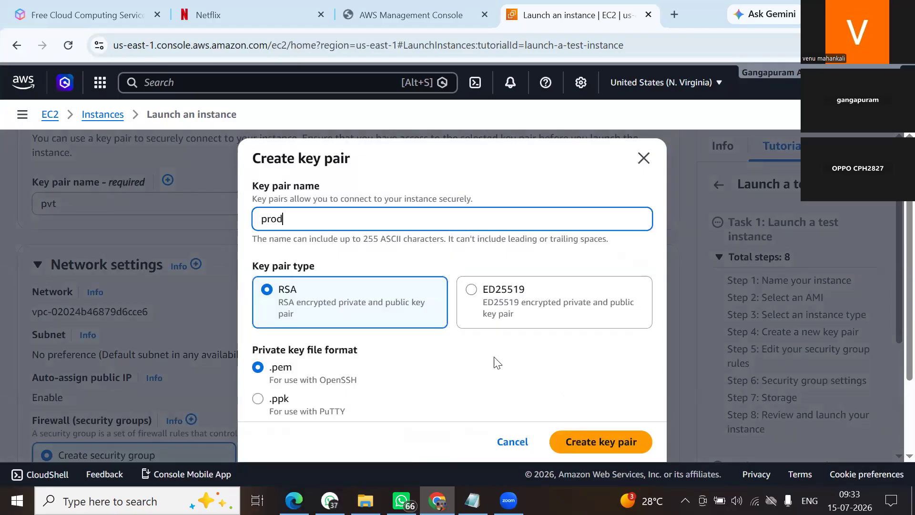
{"action": "scroll", "coordinate": [394, 263], "scroll_direction": "down", "scroll_amount": 2}
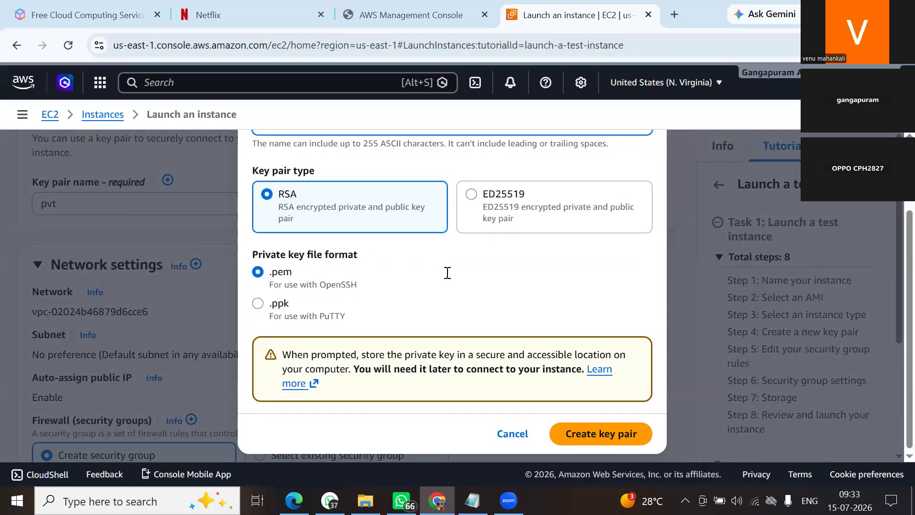
{"action": "scroll", "coordinate": [445, 271], "scroll_direction": "up", "scroll_amount": 1}
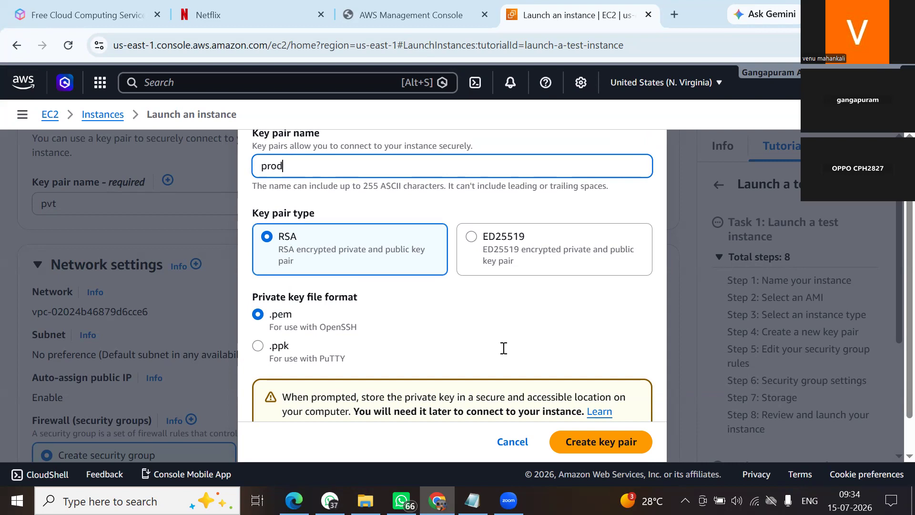
{"action": "scroll", "coordinate": [504, 348], "scroll_direction": "down", "scroll_amount": 1}
{"action": "scroll", "coordinate": [504, 348], "scroll_direction": "up", "scroll_amount": 1}
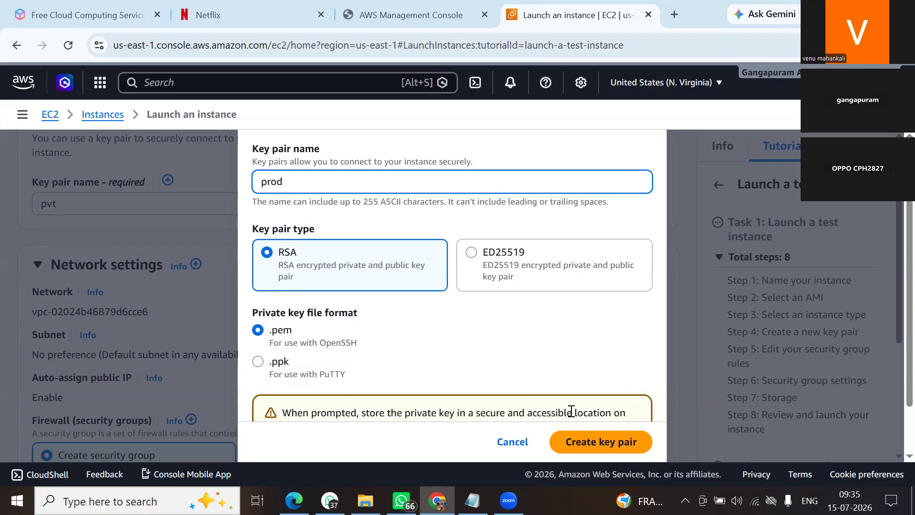
{"action": "left_click", "coordinate": [594, 447]}
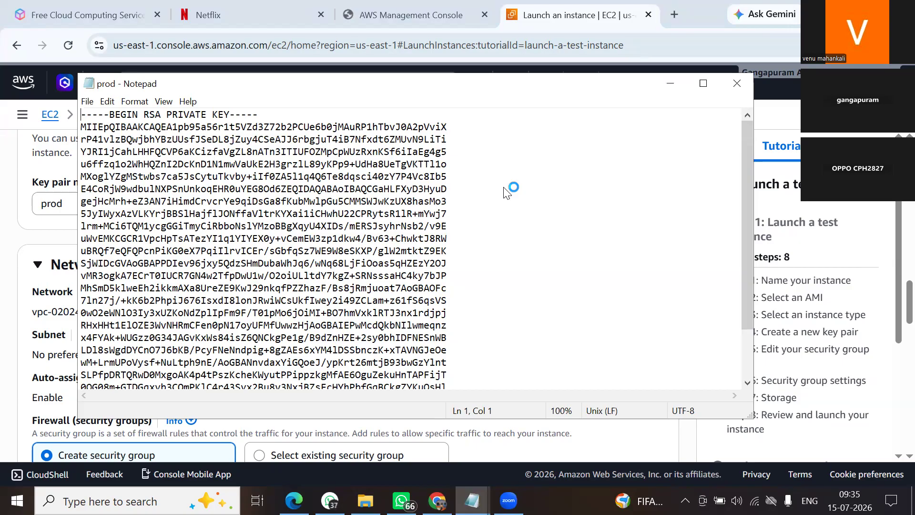
Examine the downloaded prod private key file in Notepad, then return to the instance launch form
{"action": "scroll", "coordinate": [507, 192], "scroll_direction": "down", "scroll_amount": 1}
{"action": "scroll", "coordinate": [507, 192], "scroll_direction": "up", "scroll_amount": 1}
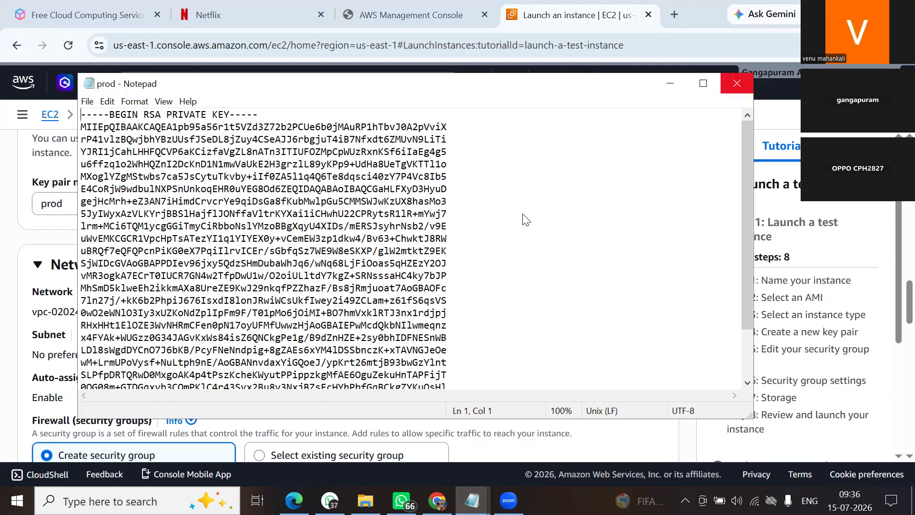
{"action": "key", "text": "alt+Tab"}
Edit the instance's network settings and set the VPC to prod (10.1.0.0/16)
{"action": "scroll", "coordinate": [633, 260], "scroll_direction": "down", "scroll_amount": 1}
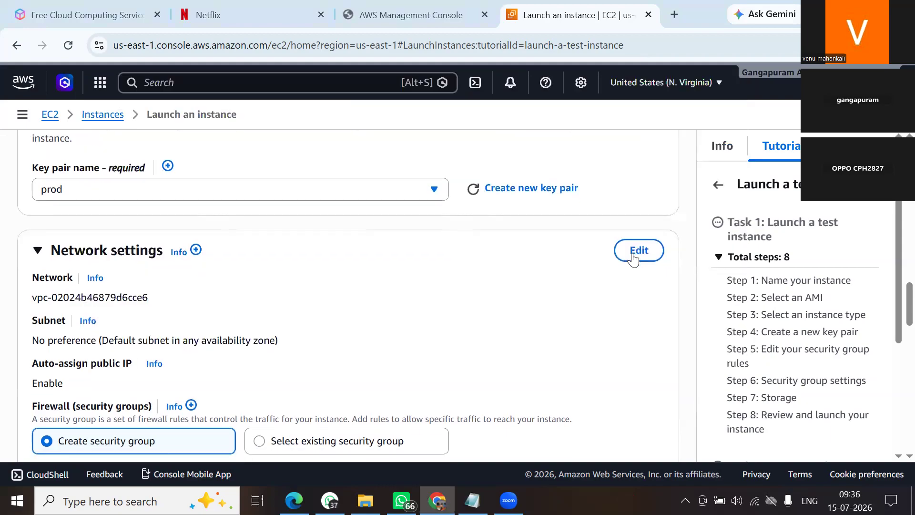
{"action": "left_click", "coordinate": [633, 253]}
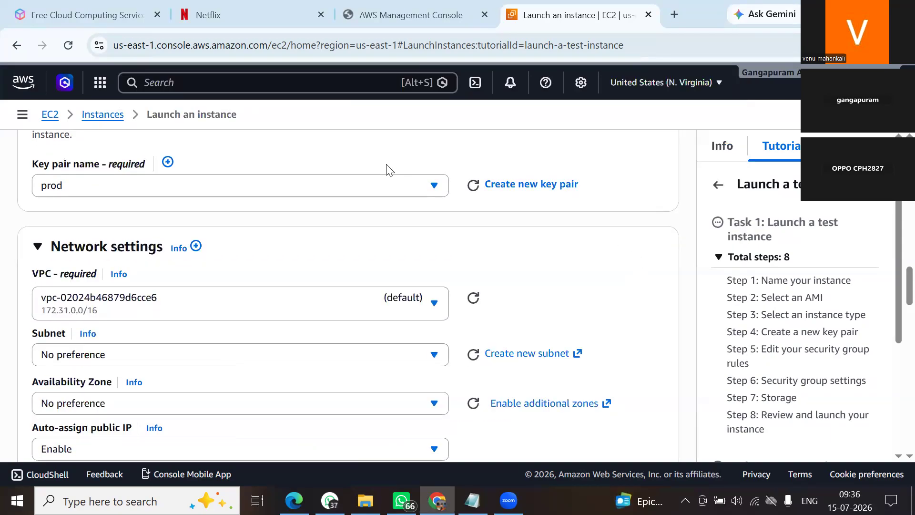
{"action": "scroll", "coordinate": [436, 190], "scroll_direction": "down", "scroll_amount": 3}
{"action": "left_click", "coordinate": [437, 188]}
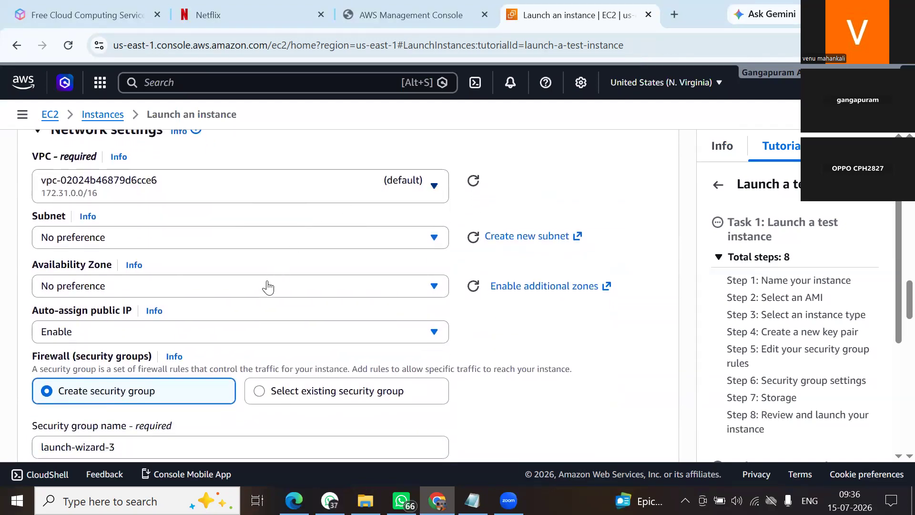
{"action": "left_click", "coordinate": [265, 285]}
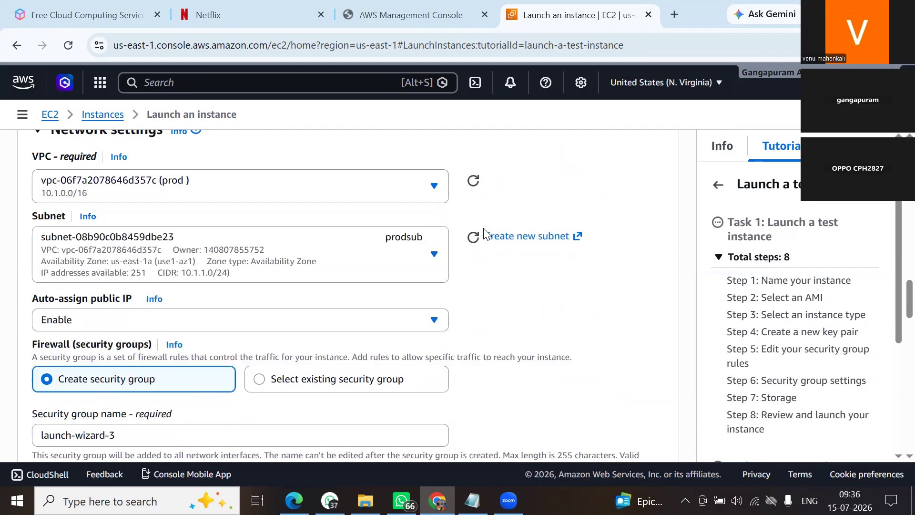
Review the public IP setting, the new security group's name and inbound rule, and the storage configuration
{"action": "scroll", "coordinate": [484, 232], "scroll_direction": "down", "scroll_amount": 3}
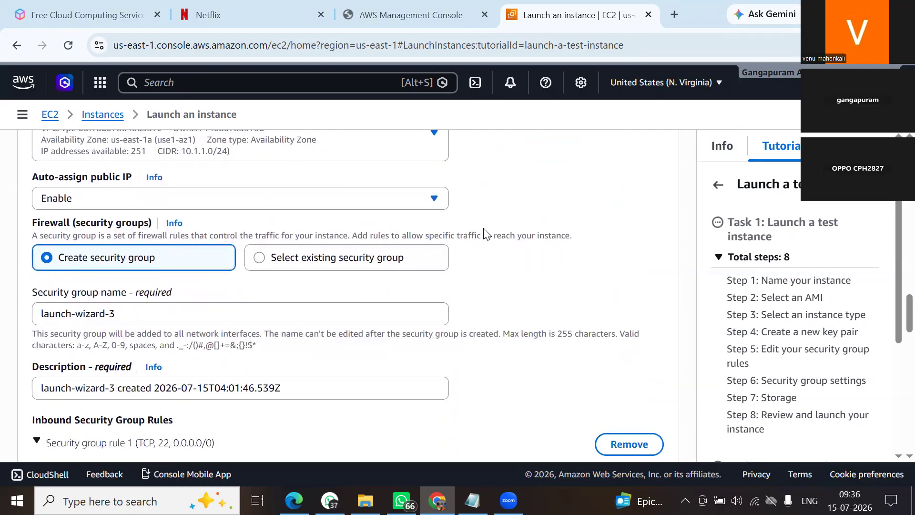
{"action": "scroll", "coordinate": [484, 233], "scroll_direction": "down", "scroll_amount": 3}
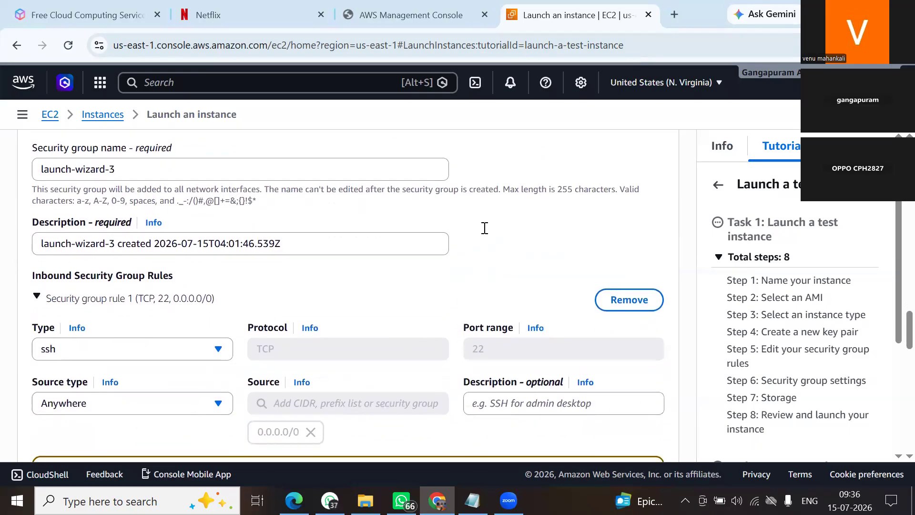
{"action": "scroll", "coordinate": [484, 234], "scroll_direction": "down", "scroll_amount": 5}
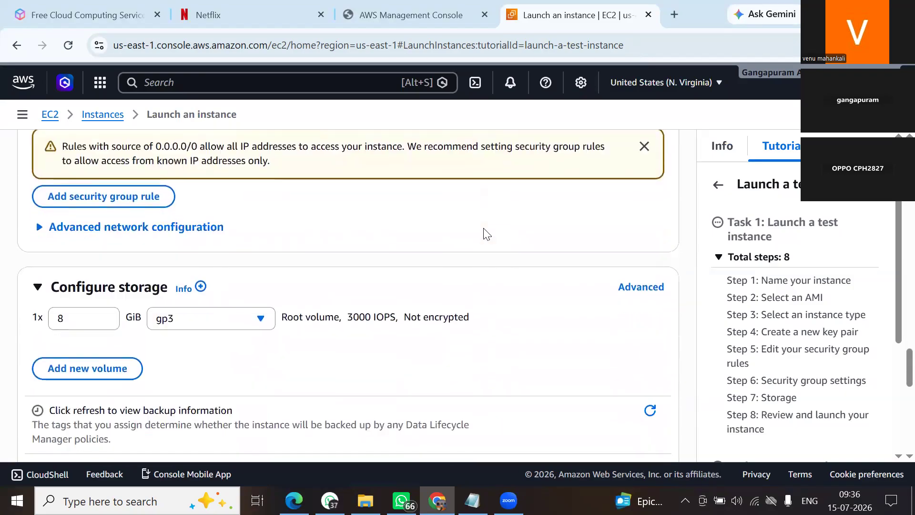
{"action": "scroll", "coordinate": [484, 233], "scroll_direction": "up", "scroll_amount": 2}
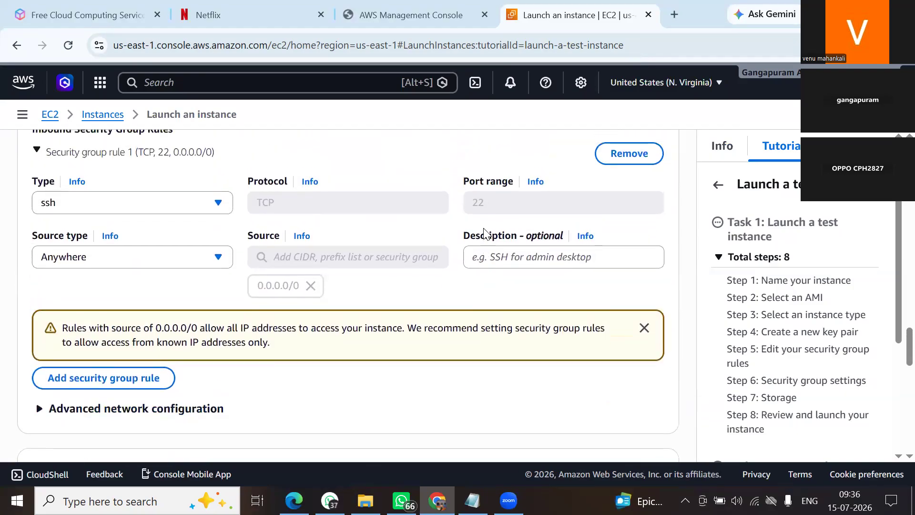
{"action": "scroll", "coordinate": [484, 233], "scroll_direction": "up", "scroll_amount": 1}
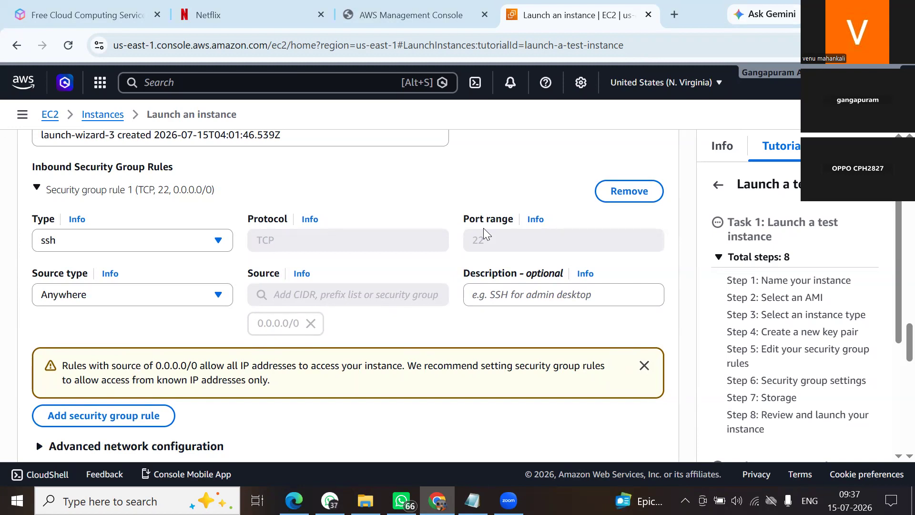
{"action": "scroll", "coordinate": [95, 94], "scroll_direction": "up", "scroll_amount": 3}
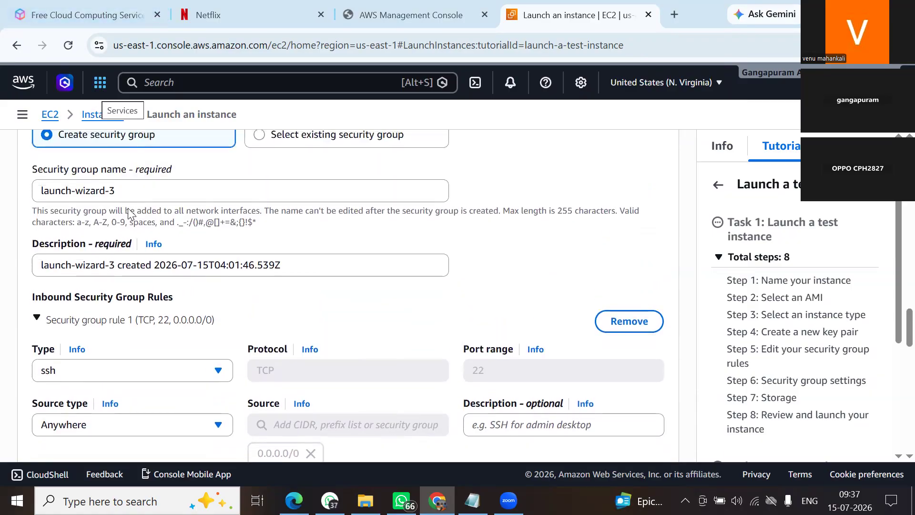
{"action": "scroll", "coordinate": [128, 208], "scroll_direction": "up", "scroll_amount": 3}
{"action": "scroll", "coordinate": [129, 213], "scroll_direction": "up", "scroll_amount": 6}
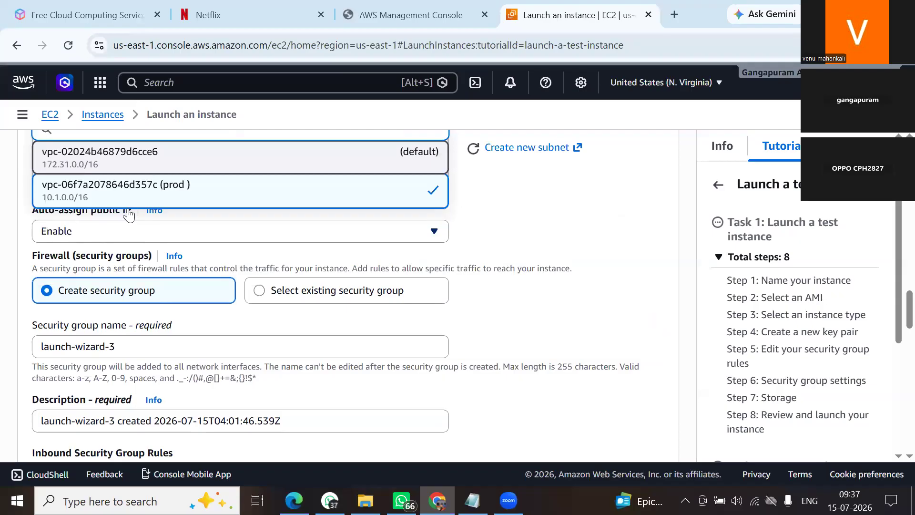
Change the instance's operating system image to Windows with the Microsoft Windows Server 2025 Base AMI
{"action": "scroll", "coordinate": [143, 211], "scroll_direction": "up", "scroll_amount": 12}
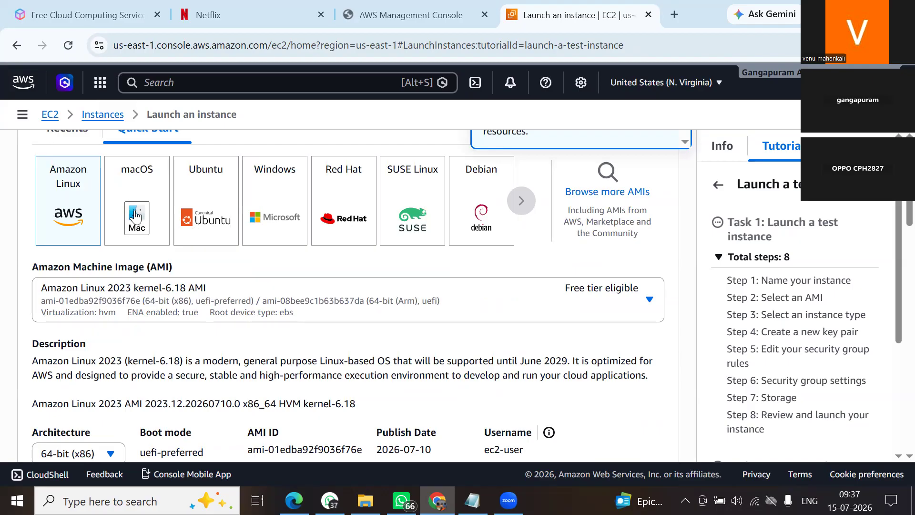
{"action": "scroll", "coordinate": [135, 216], "scroll_direction": "up", "scroll_amount": 2}
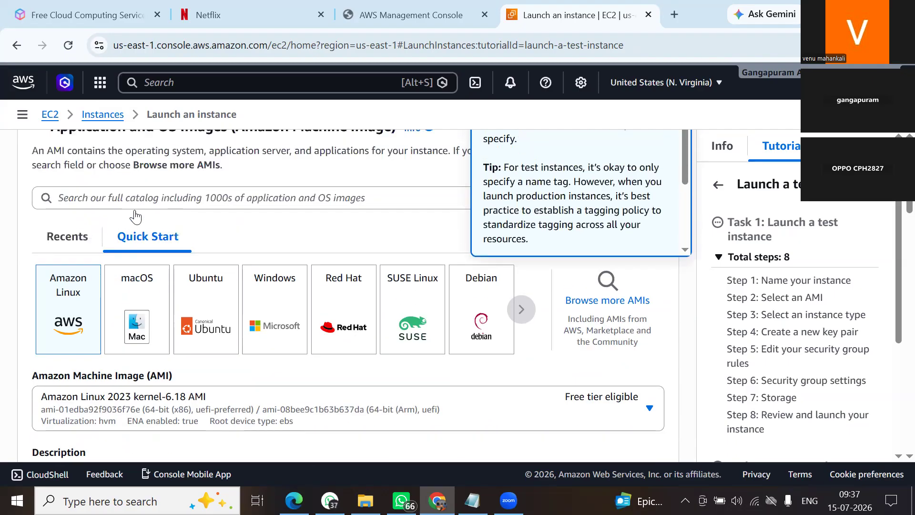
{"action": "scroll", "coordinate": [265, 301], "scroll_direction": "up", "scroll_amount": 2}
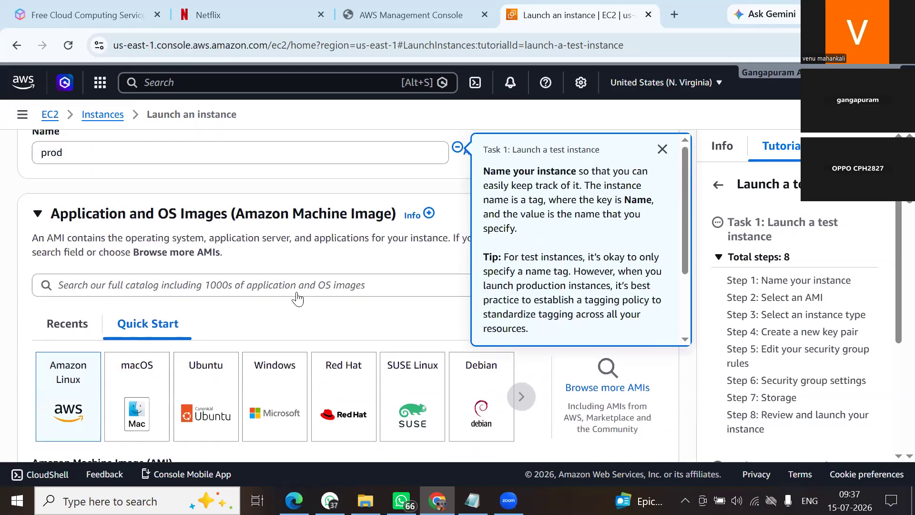
{"action": "scroll", "coordinate": [296, 298], "scroll_direction": "down", "scroll_amount": 2}
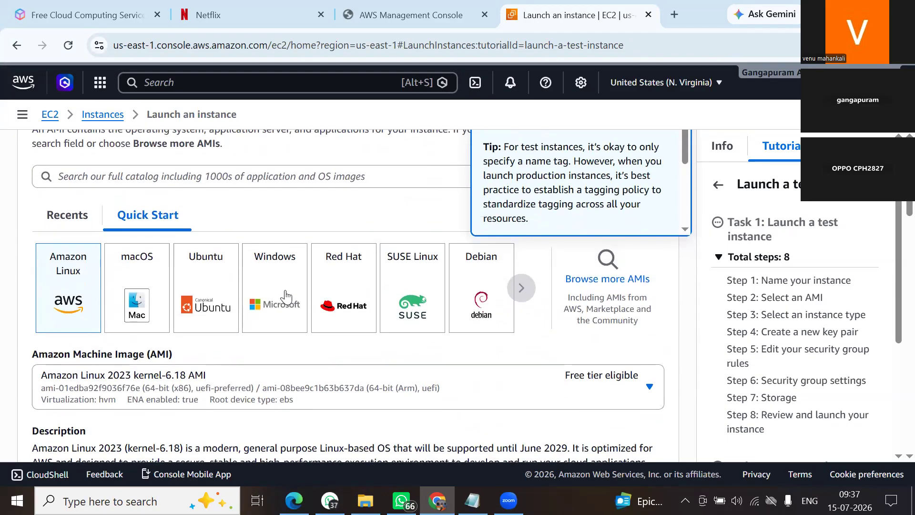
{"action": "left_click", "coordinate": [286, 297]}
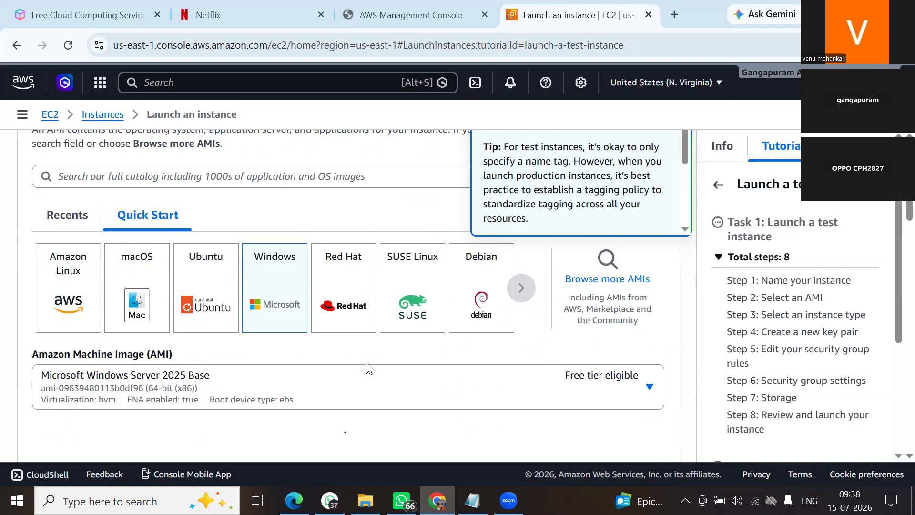
Review the Windows AMI's details, instance type, key pair, network settings and inbound security group rule
{"action": "scroll", "coordinate": [367, 368], "scroll_direction": "down", "scroll_amount": 4}
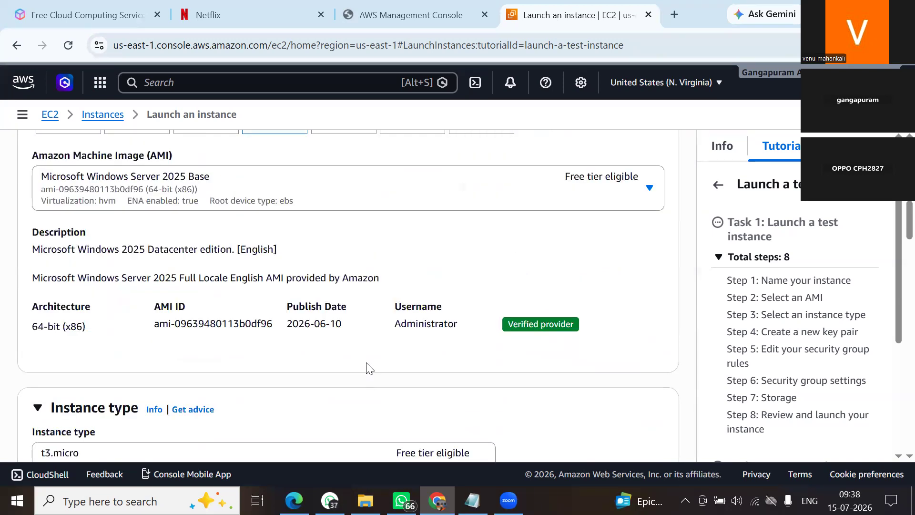
{"action": "scroll", "coordinate": [367, 368], "scroll_direction": "down", "scroll_amount": 9}
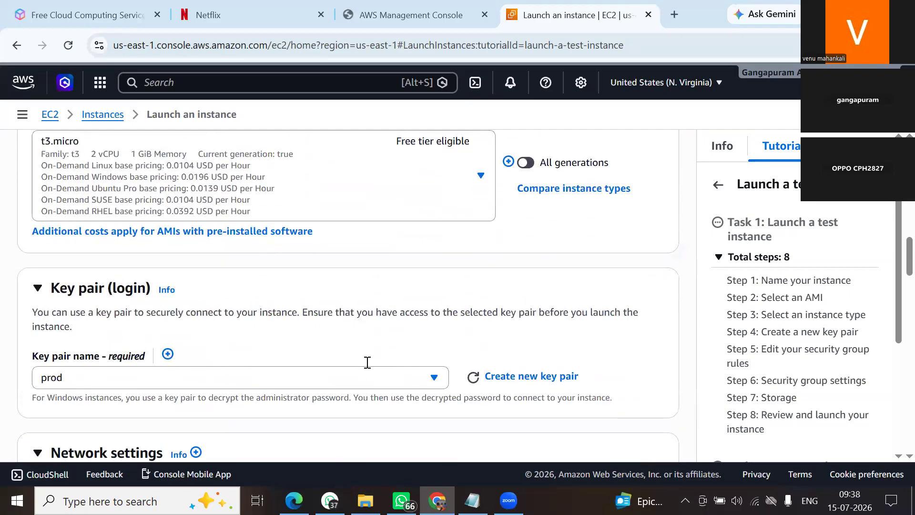
{"action": "scroll", "coordinate": [367, 368], "scroll_direction": "down", "scroll_amount": 3}
{"action": "scroll", "coordinate": [370, 369], "scroll_direction": "down", "scroll_amount": 5}
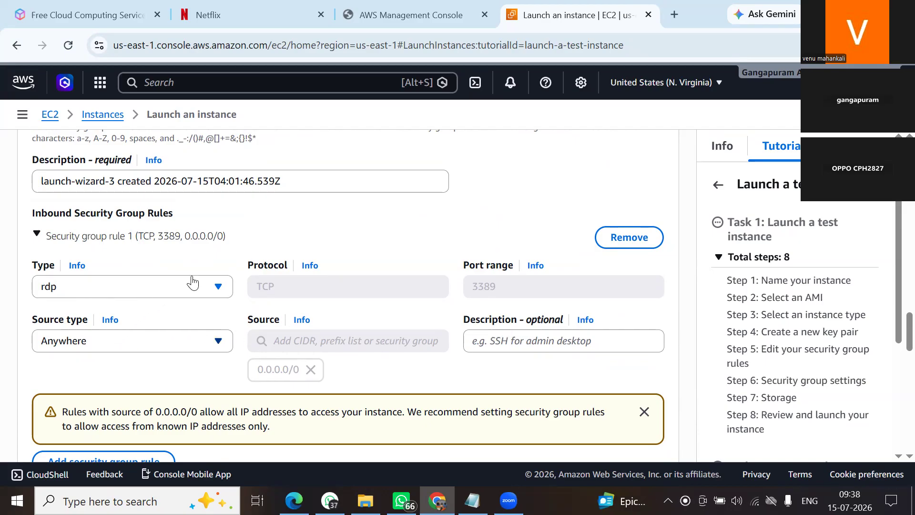
{"action": "scroll", "coordinate": [194, 281], "scroll_direction": "up", "scroll_amount": 2}
{"action": "scroll", "coordinate": [193, 281], "scroll_direction": "up", "scroll_amount": 8}
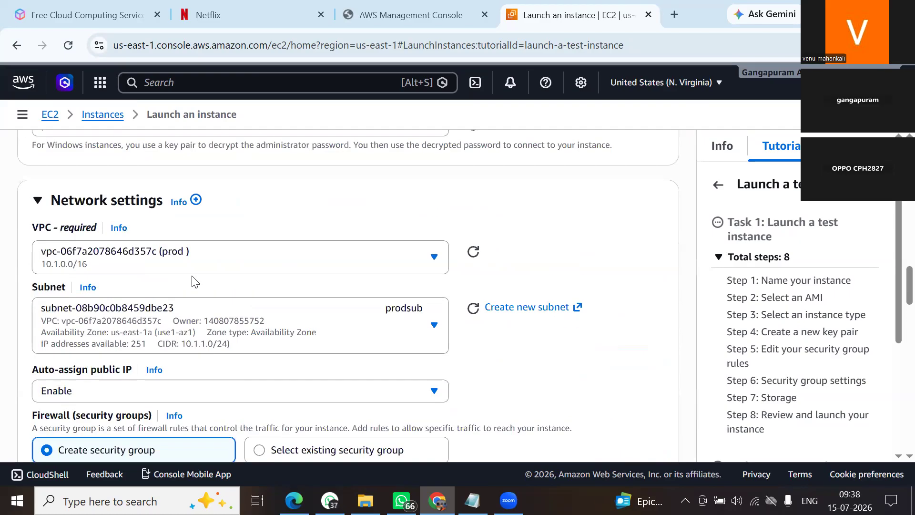
{"action": "scroll", "coordinate": [192, 282], "scroll_direction": "up", "scroll_amount": 9}
{"action": "scroll", "coordinate": [69, 228], "scroll_direction": "up", "scroll_amount": 6}
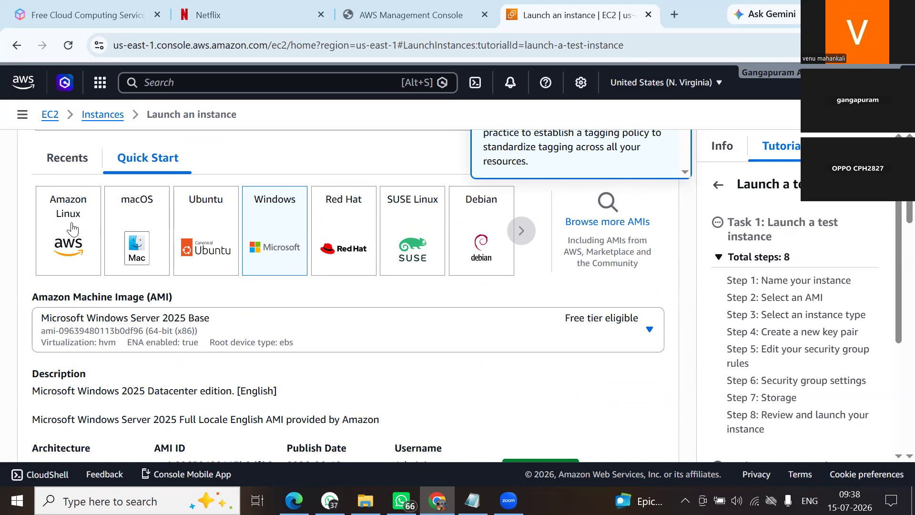
Change the instance's operating system image to Amazon Linux with the Amazon Linux 2023 kernel-6.18 AMI and check the inbound SSH rule
{"action": "left_click", "coordinate": [73, 228]}
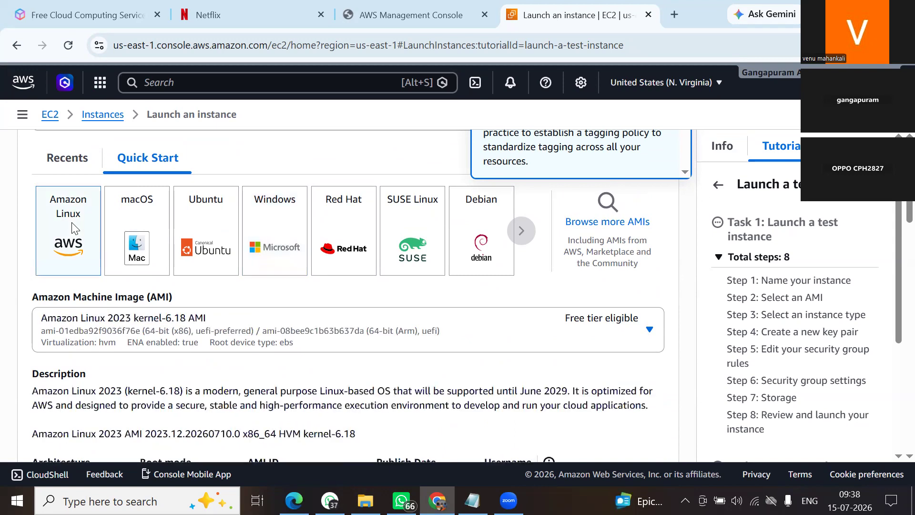
{"action": "scroll", "coordinate": [73, 228], "scroll_direction": "down", "scroll_amount": 10}
{"action": "scroll", "coordinate": [72, 224], "scroll_direction": "down", "scroll_amount": 12}
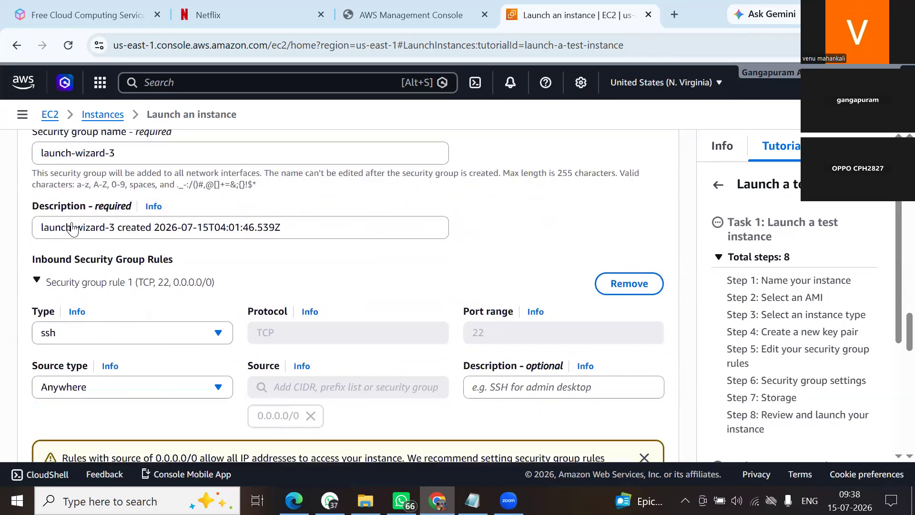
{"action": "scroll", "coordinate": [72, 228], "scroll_direction": "down", "scroll_amount": 2}
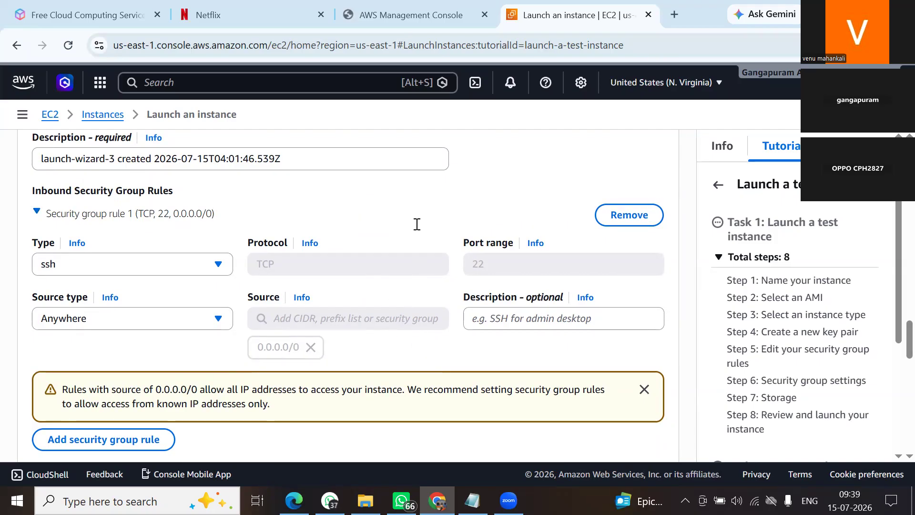
Collapse the inbound security group rule, review the security group and storage settings, and launch the instance
{"action": "left_click", "coordinate": [416, 225]}
{"action": "scroll", "coordinate": [417, 224], "scroll_direction": "down", "scroll_amount": 1}
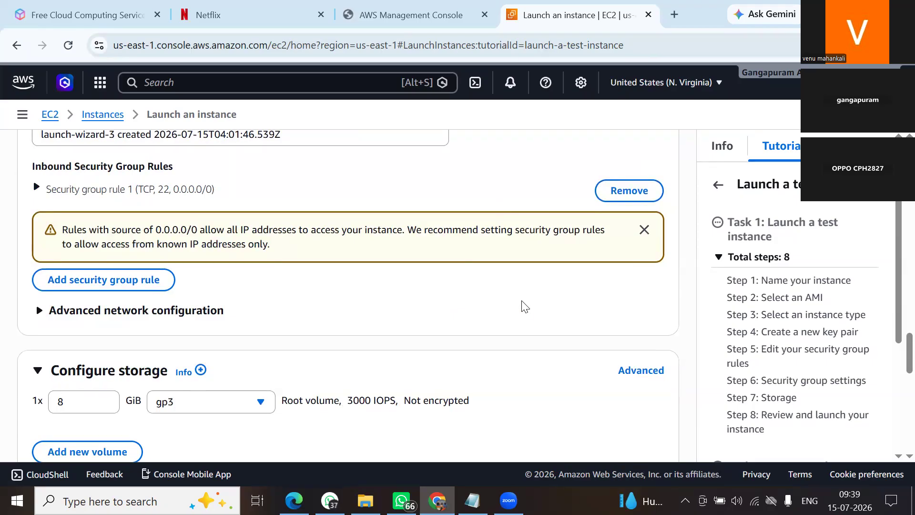
{"action": "scroll", "coordinate": [523, 305], "scroll_direction": "down", "scroll_amount": 2}
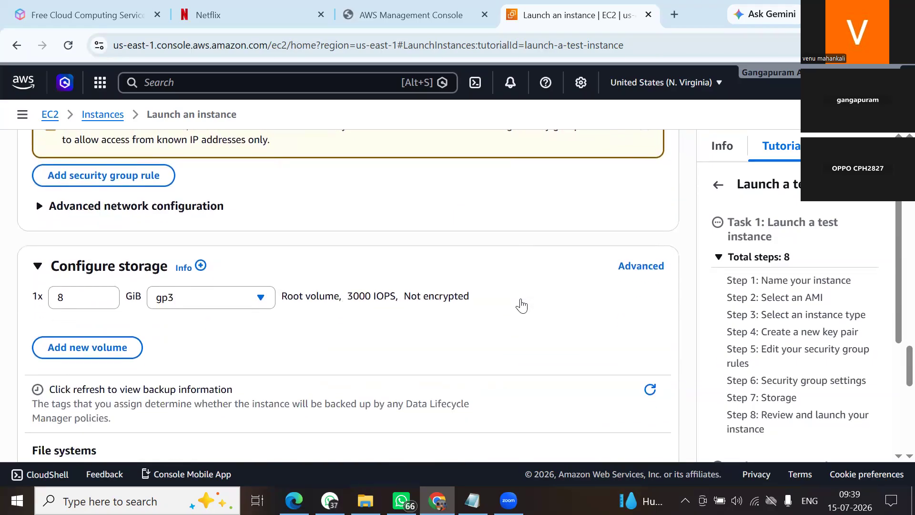
{"action": "scroll", "coordinate": [522, 306], "scroll_direction": "up", "scroll_amount": 5}
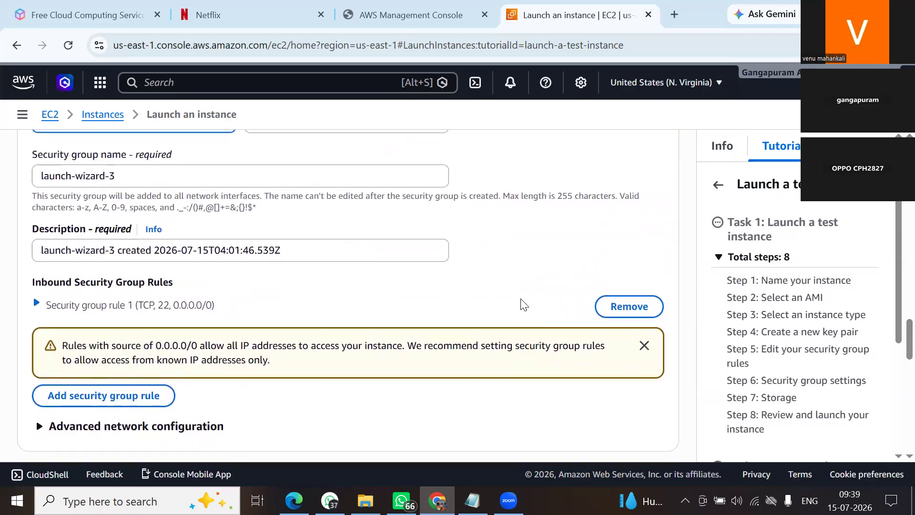
{"action": "scroll", "coordinate": [523, 304], "scroll_direction": "up", "scroll_amount": 1}
{"action": "scroll", "coordinate": [523, 305], "scroll_direction": "down", "scroll_amount": 1}
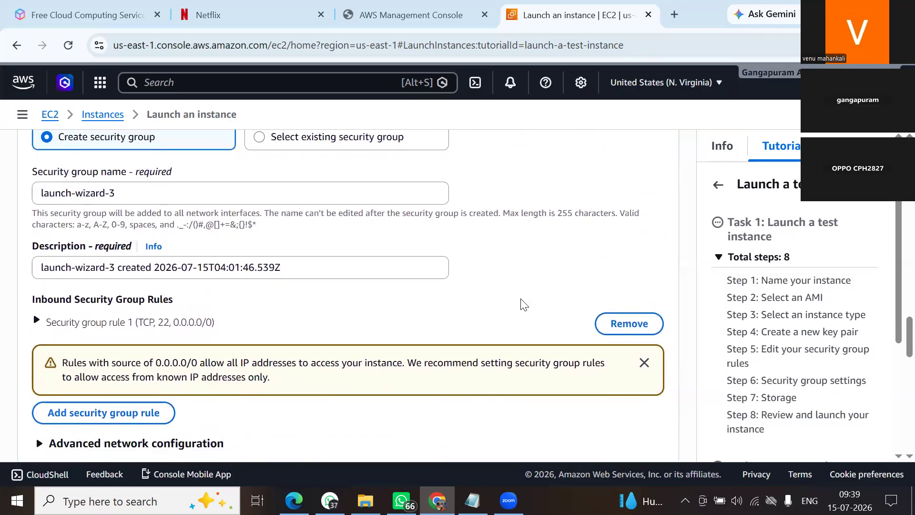
{"action": "scroll", "coordinate": [523, 305], "scroll_direction": "down", "scroll_amount": 9}
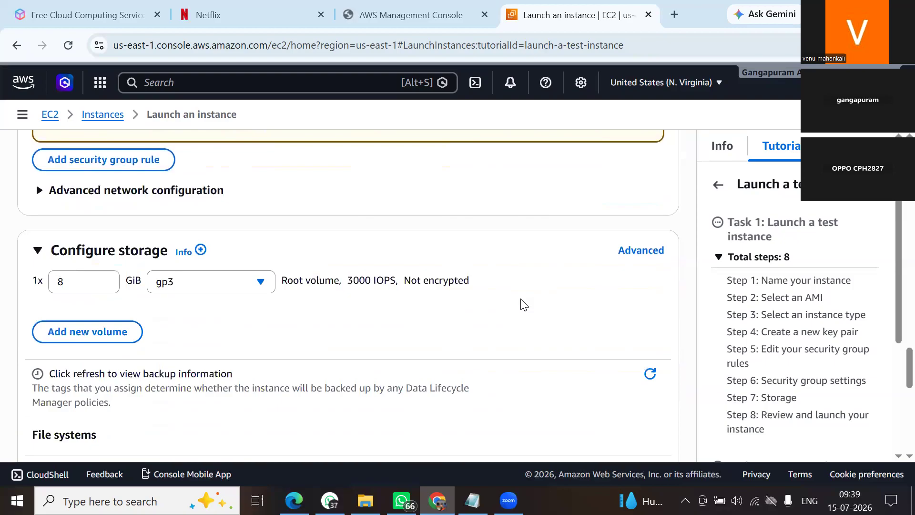
{"action": "scroll", "coordinate": [524, 305], "scroll_direction": "down", "scroll_amount": 6}
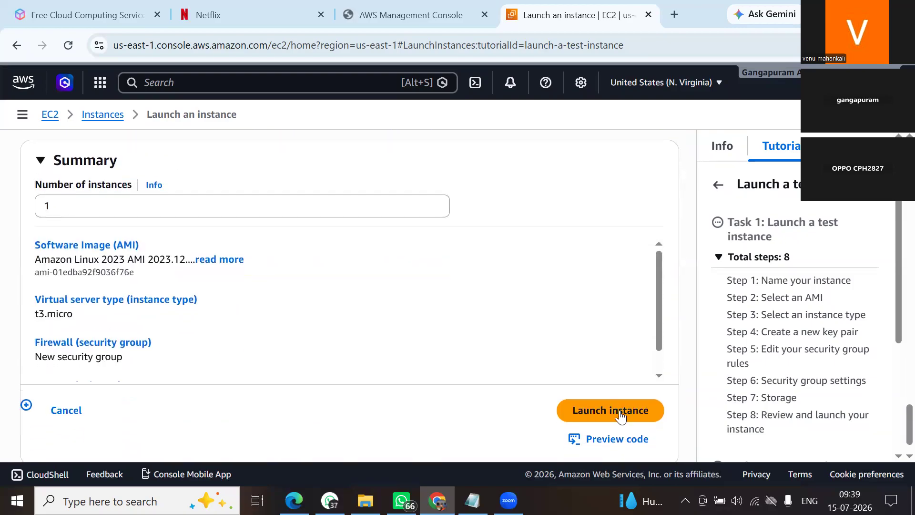
{"action": "left_click", "coordinate": [620, 413]}
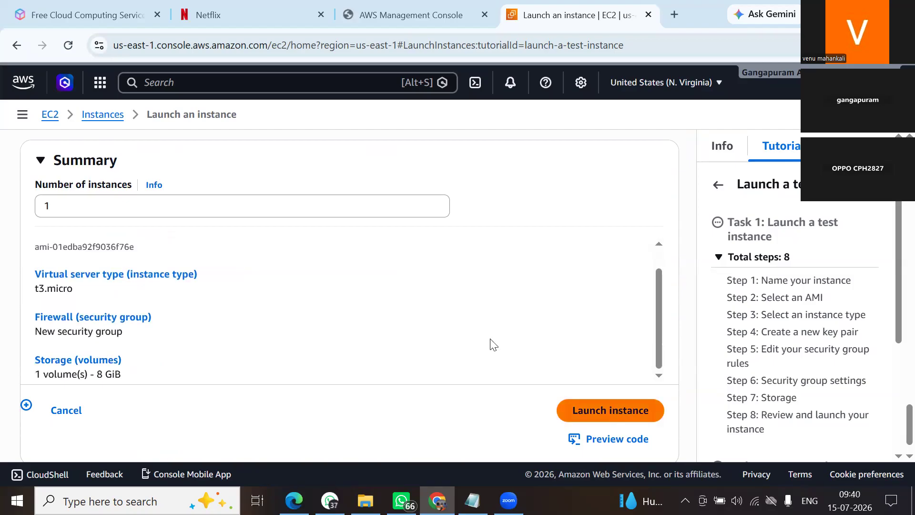
{"action": "left_click", "coordinate": [210, 137]}
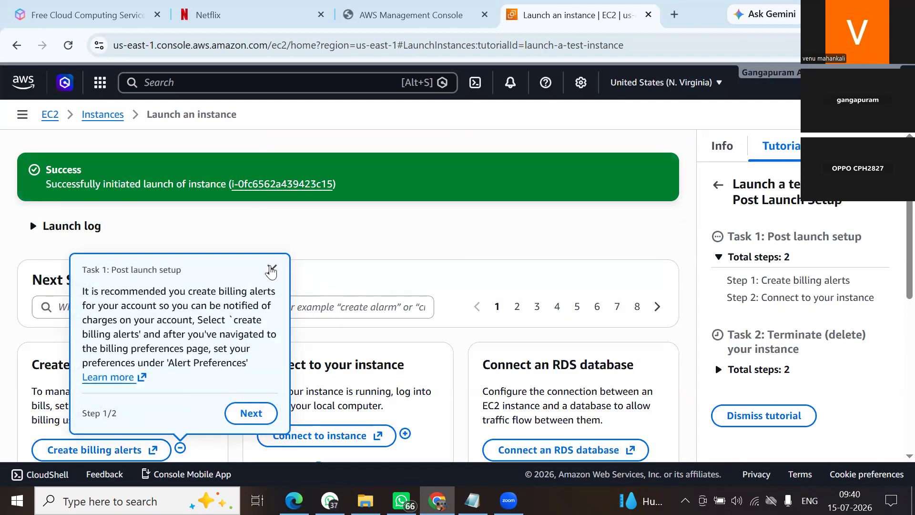
Open the newly launched prod instance's details and start connecting to it
{"action": "left_click", "coordinate": [266, 188]}
{"action": "left_click", "coordinate": [266, 188]}
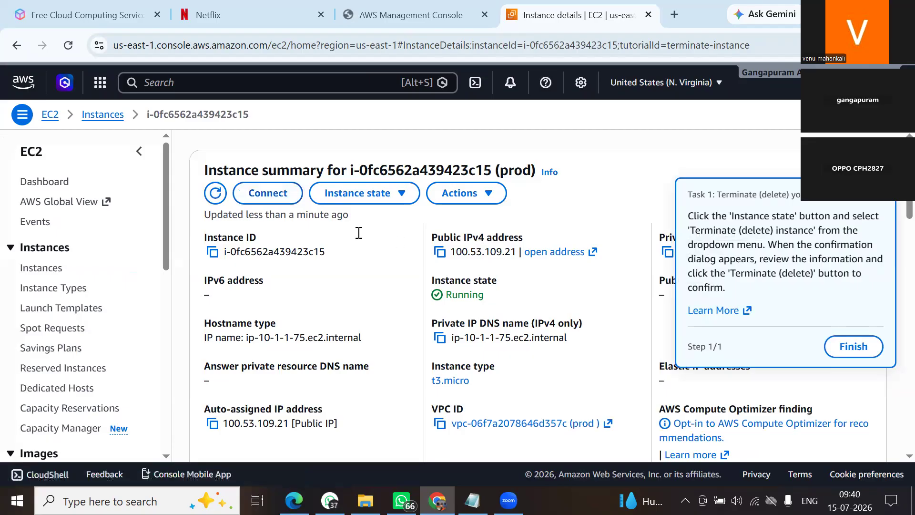
{"action": "left_click", "coordinate": [284, 194]}
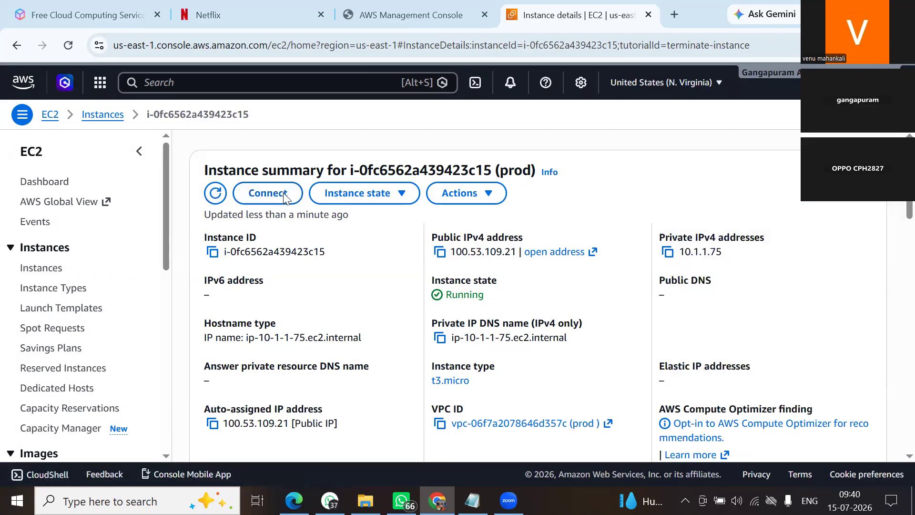